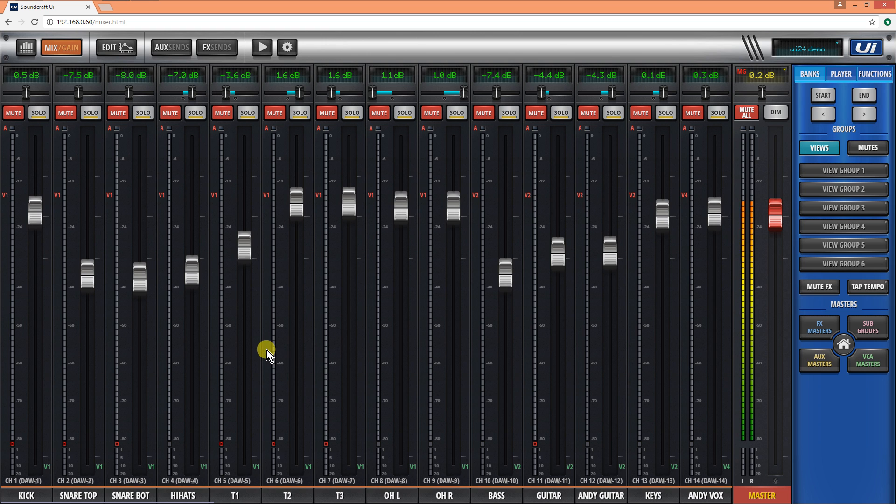
- Examine the input patching matrix for the USB-DAW and local sources
left_click(288, 48)
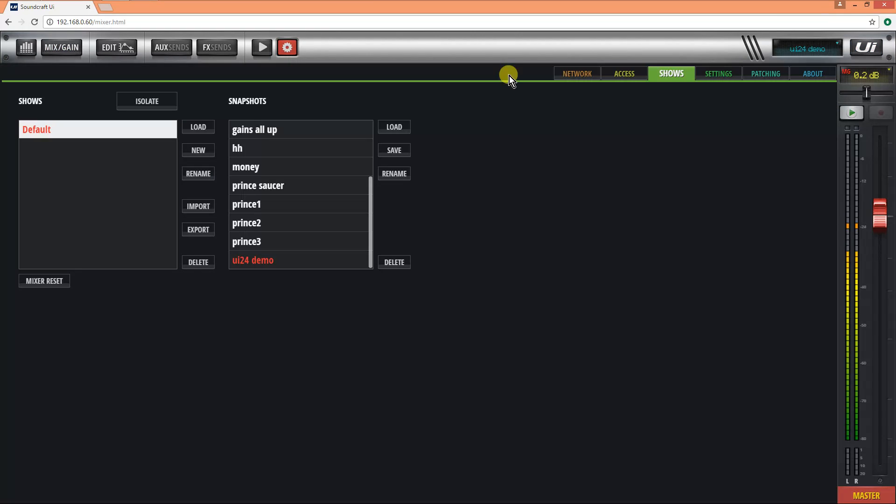
left_click(776, 71)
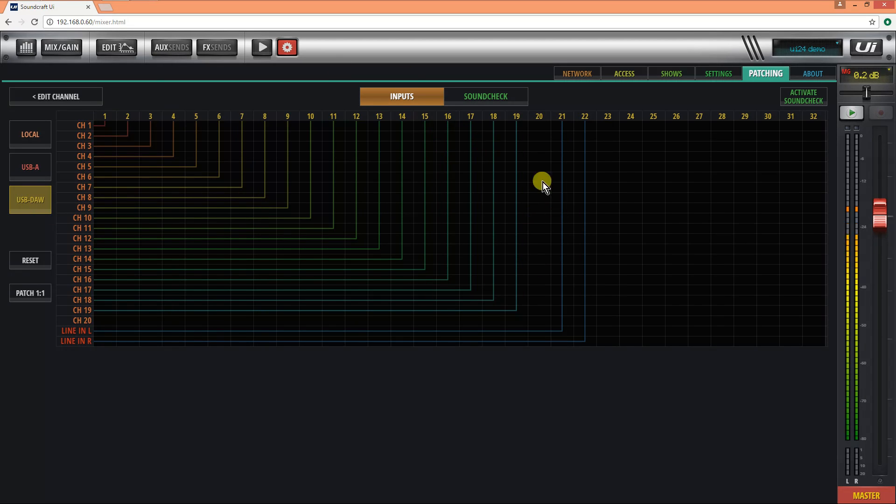
left_click(44, 132)
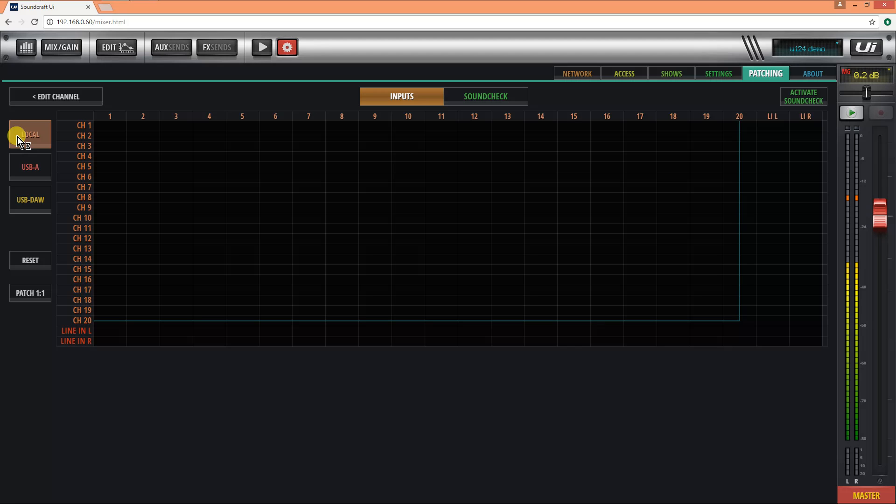
left_click(286, 47)
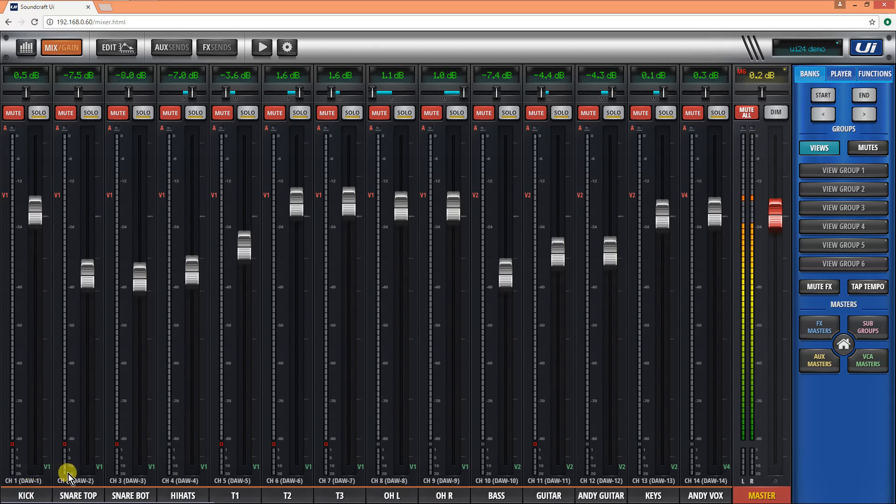
- Look over all the input channel strips and the VCA masters for drums, band, tracks and vox
left_click_drag(468, 406, 205, 403)
left_click_drag(287, 408, 262, 399)
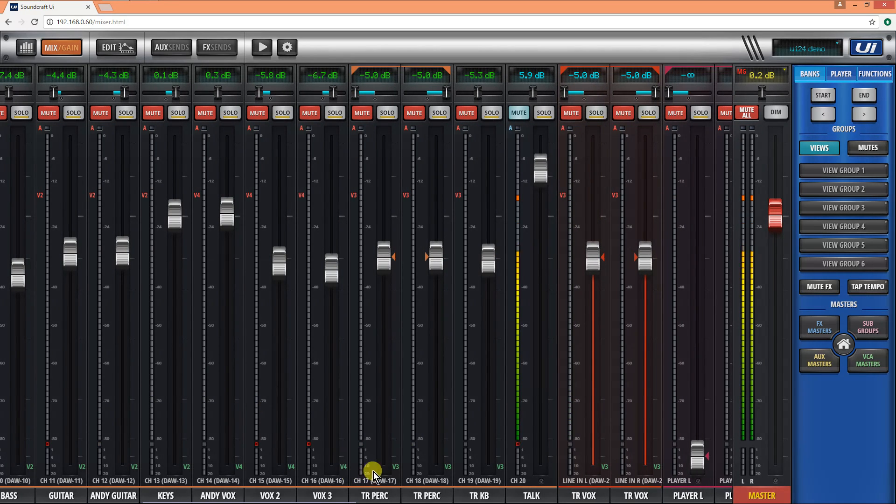
left_click_drag(412, 410, 490, 390)
left_click_drag(213, 368, 620, 367)
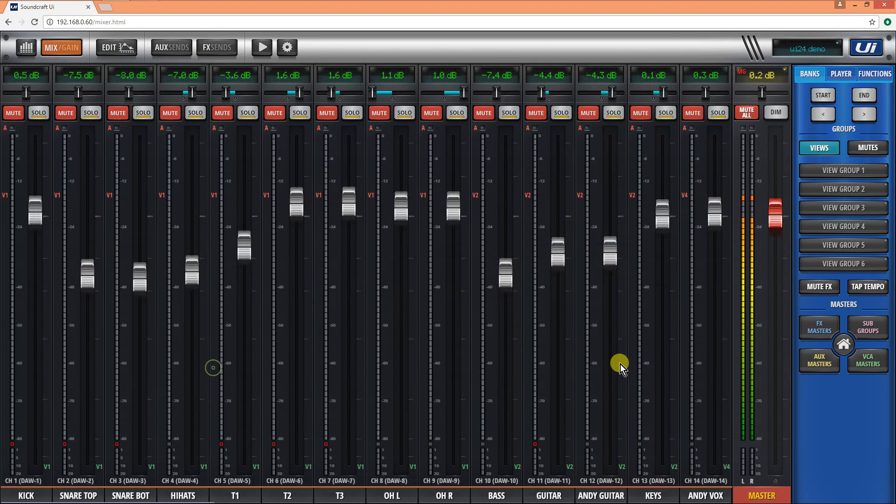
left_click(867, 366)
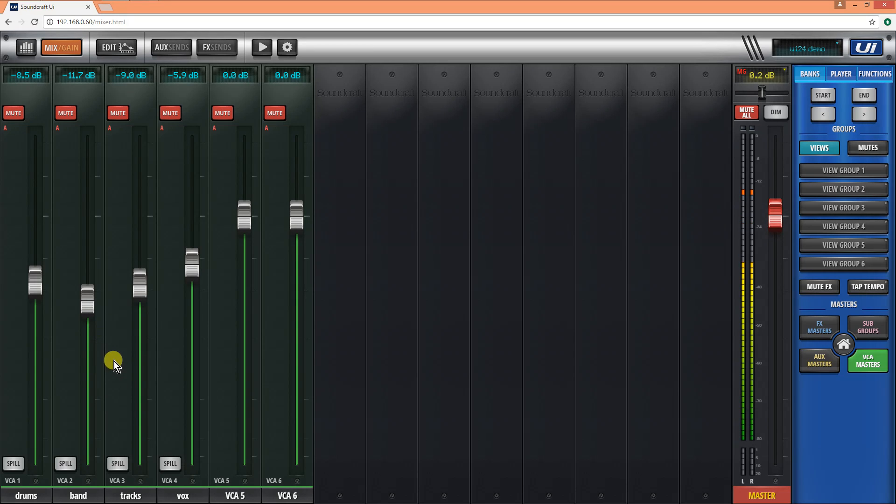
left_click(877, 366)
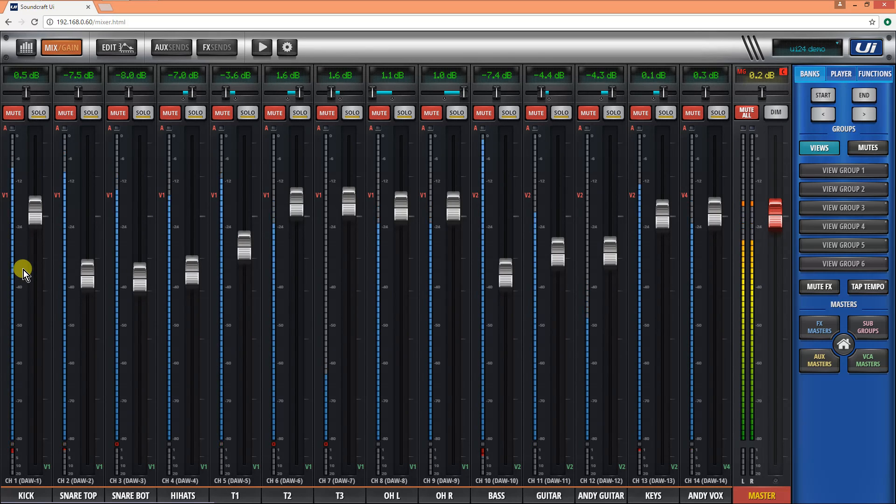
- Unmute the kick channel and compare its sound with the gate bypassed and active
left_click(6, 113)
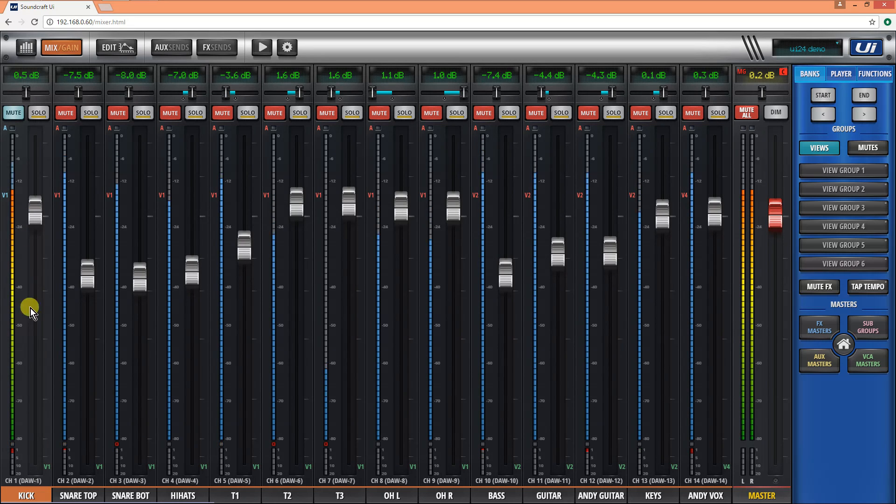
left_click(117, 53)
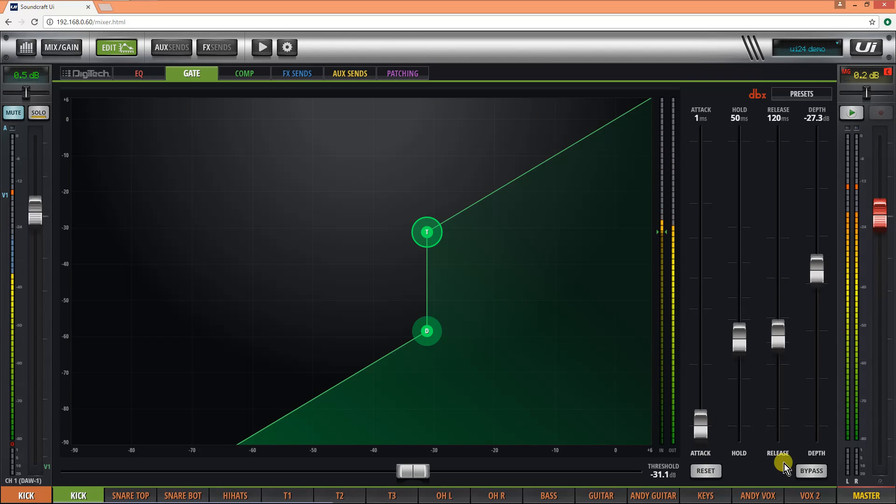
left_click(811, 472)
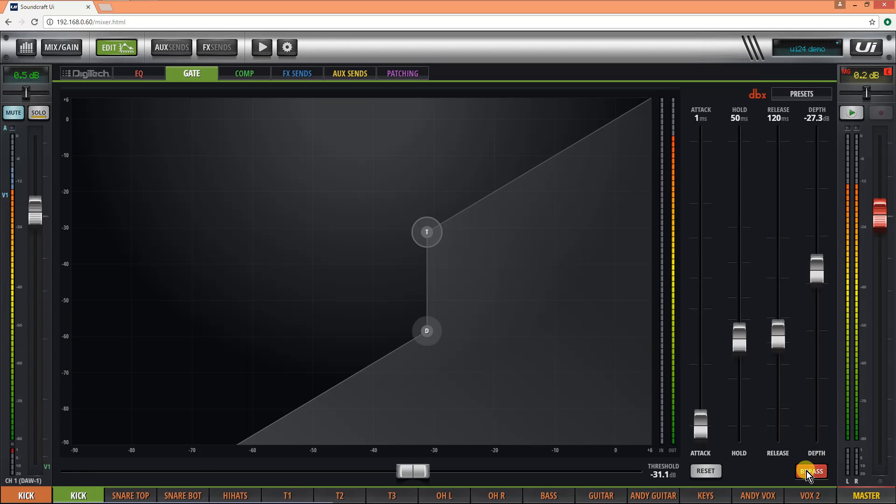
left_click(806, 472)
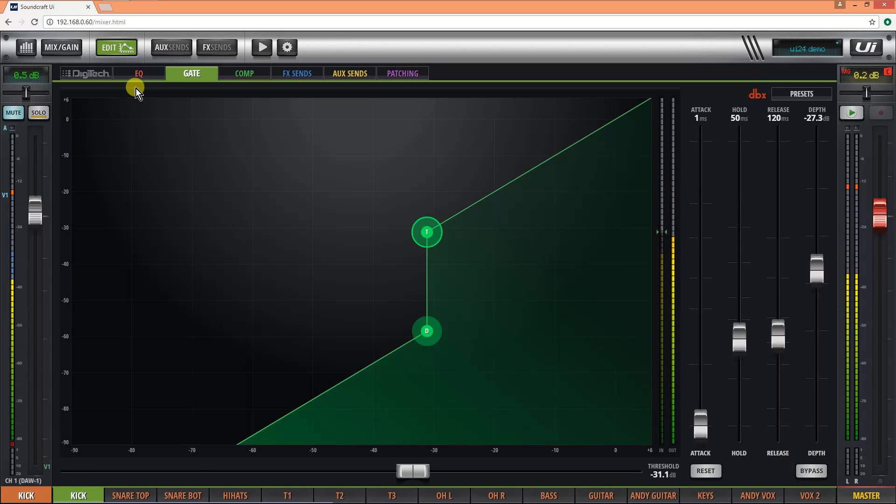
- Compare the kick channel's EQ bypassed and active
left_click(141, 77)
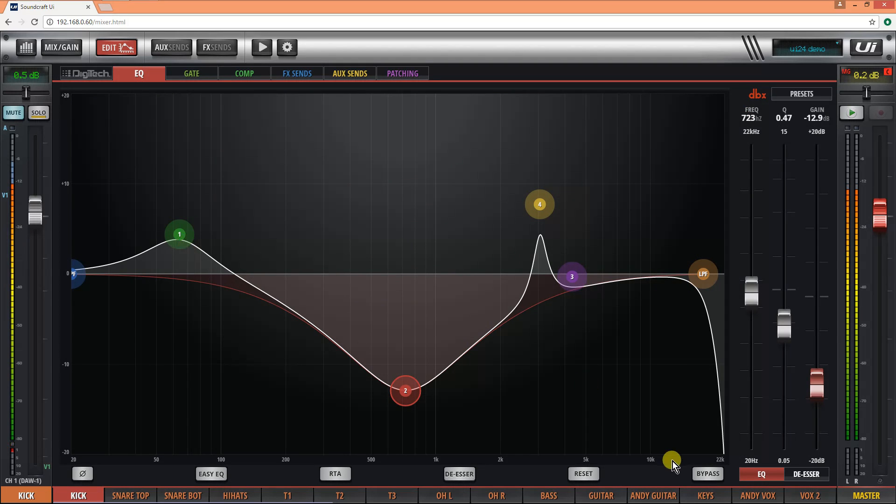
left_click(696, 473)
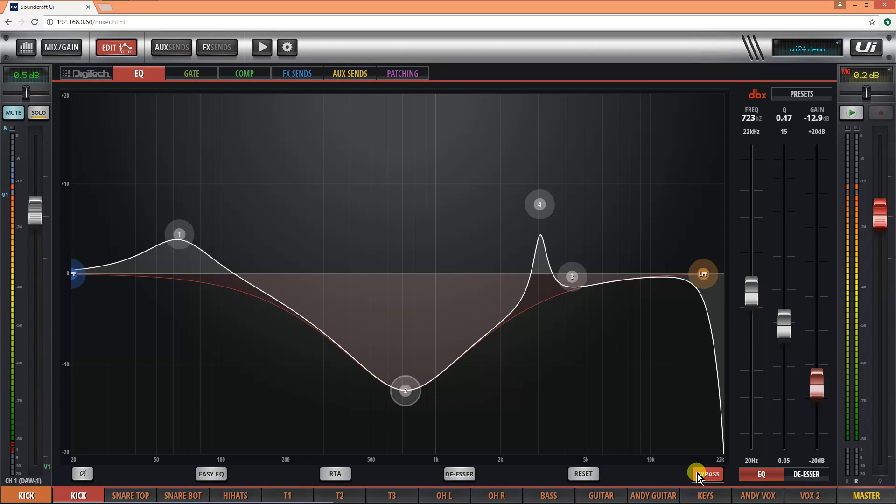
left_click(697, 474)
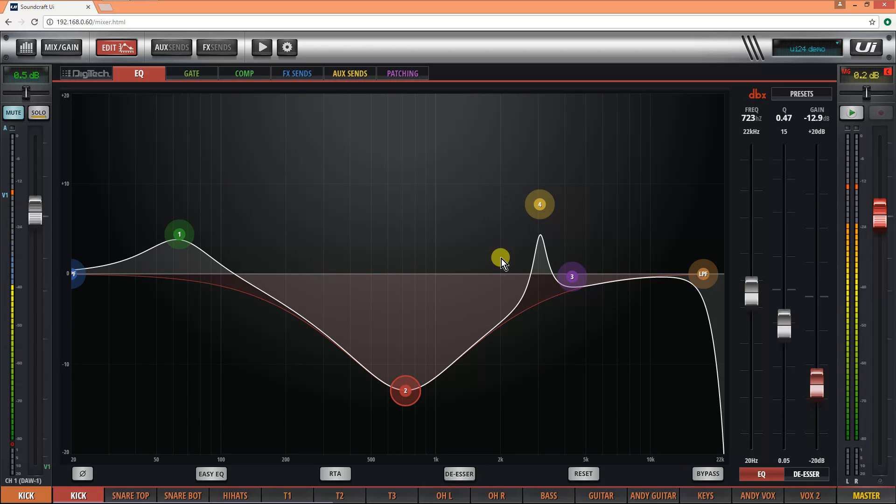
- Set the kick's EQ band 4 to about 3.14 kHz and +6.7 dB, and briefly check the real-time analyzer
left_click_drag(538, 208, 541, 216)
left_click(334, 475)
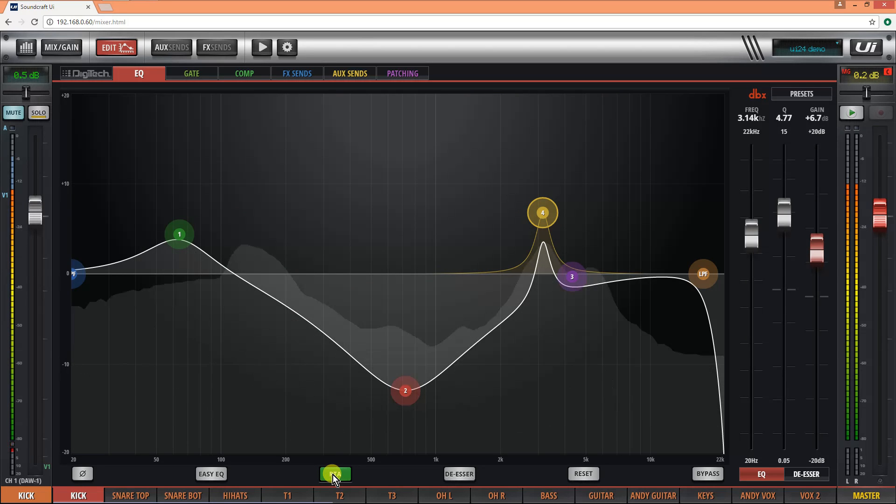
left_click(332, 475)
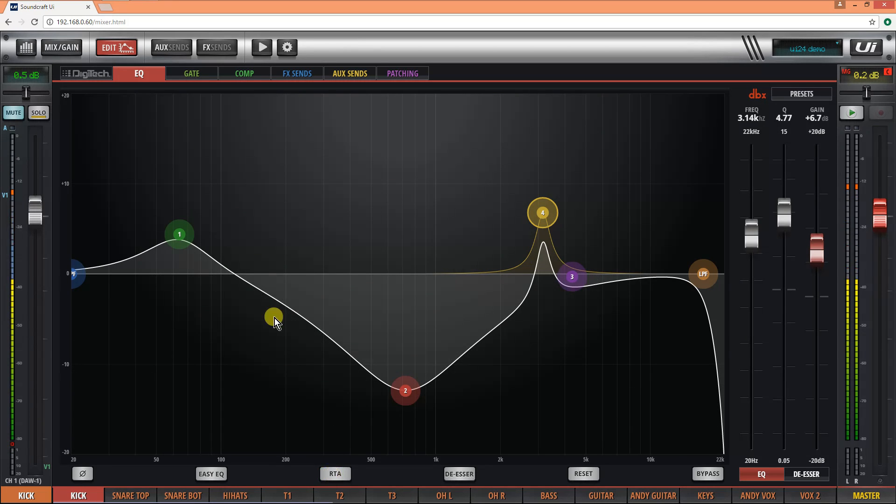
- Check the kick channel's compressor settings and return to the mix view
left_click(254, 73)
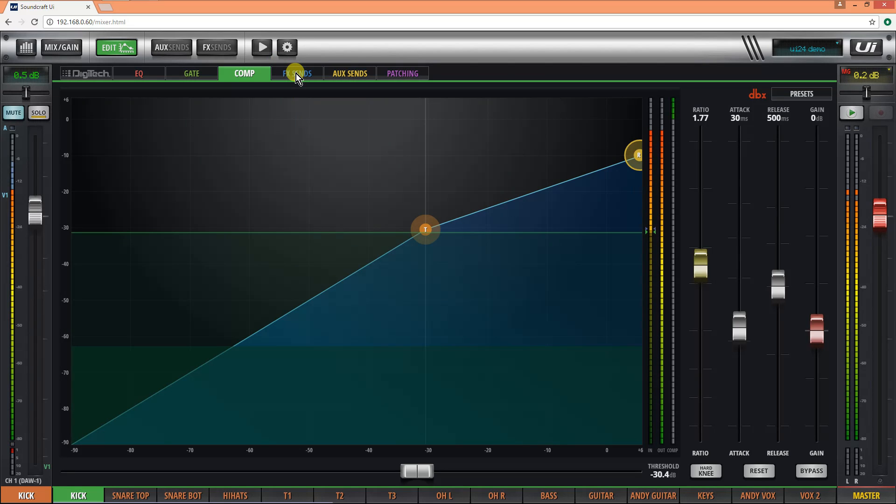
left_click(119, 46)
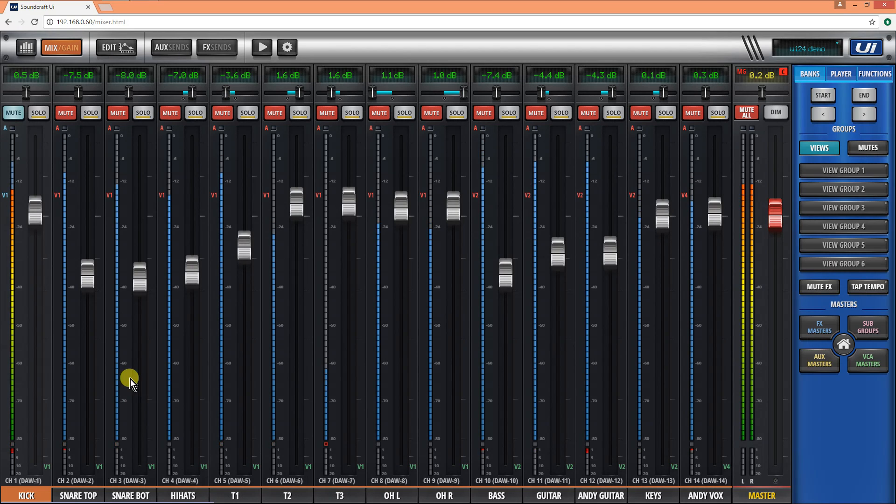
- Unmute the snare top channel and review its compressor and gate settings
left_click(68, 113)
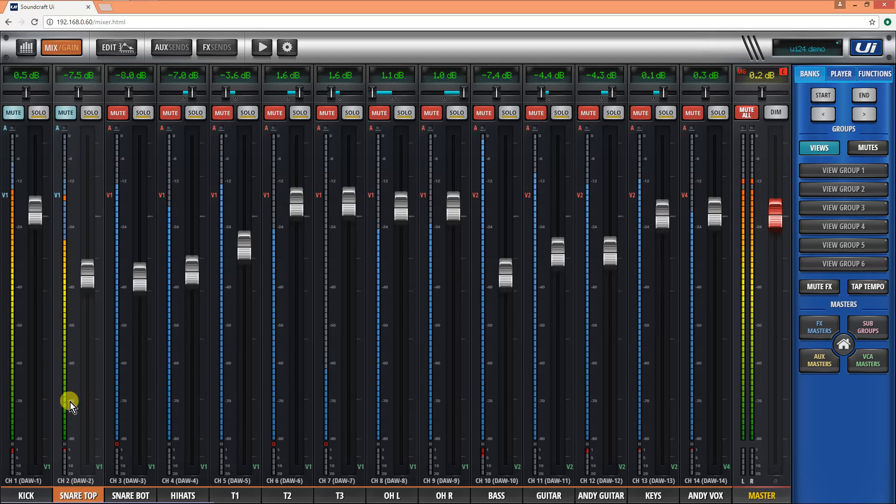
left_click(100, 52)
left_click(223, 82)
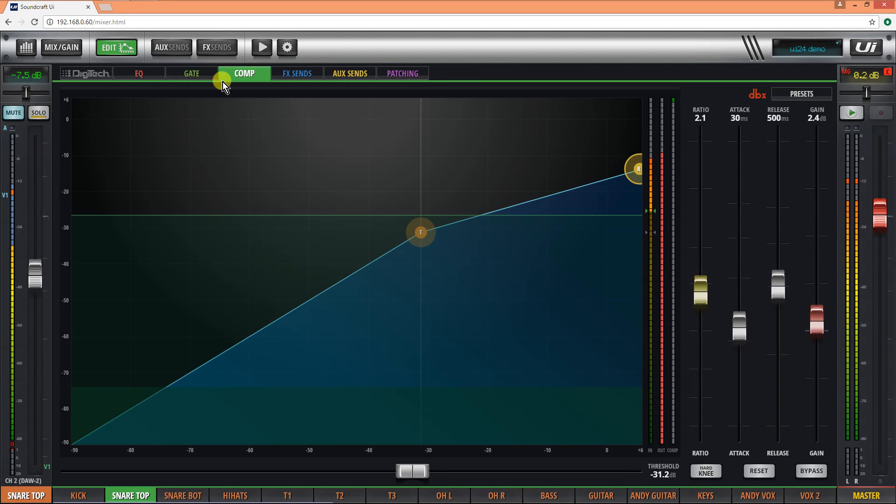
left_click(194, 77)
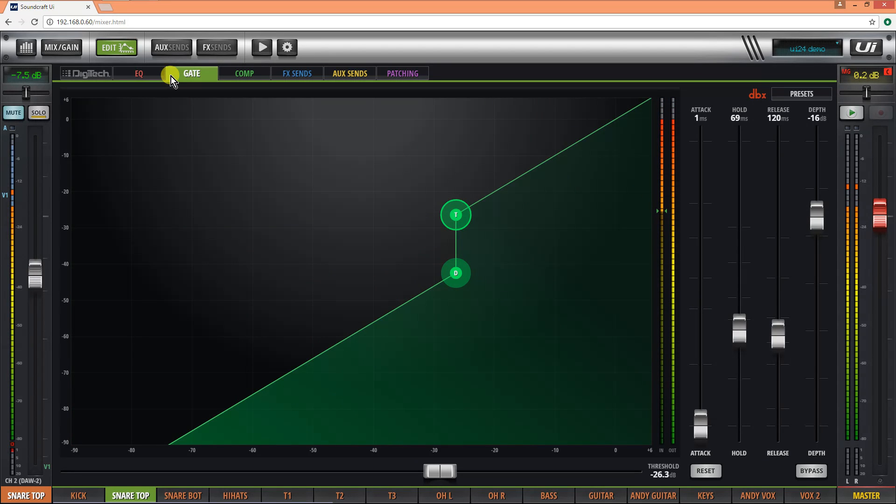
- Make the EQ band 3 cut on the snare top channel shallower
left_click(147, 74)
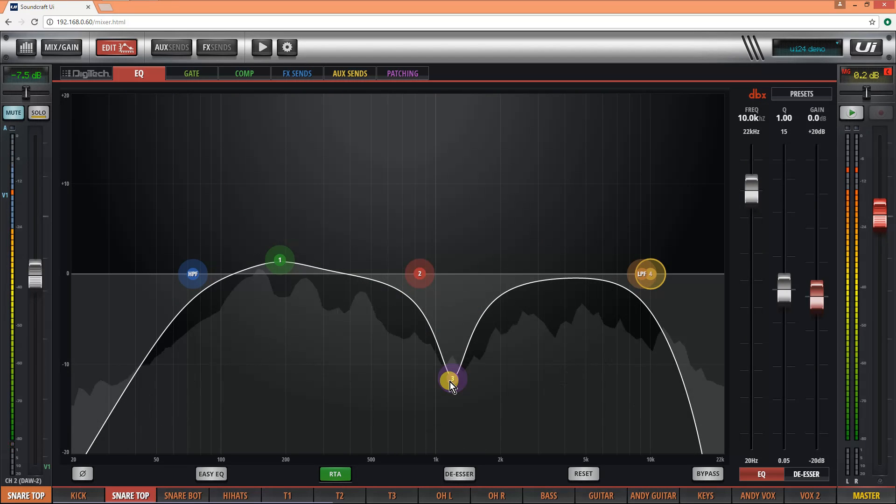
left_click_drag(450, 381, 459, 352)
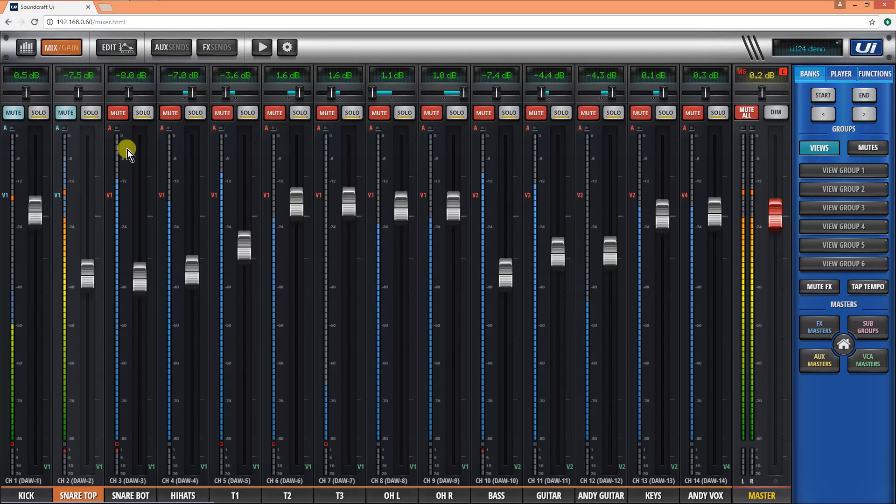
- Unmute the snare bottom channel and the FX 2 Reverb return, comparing the drums with and without the reverb
left_click(122, 116)
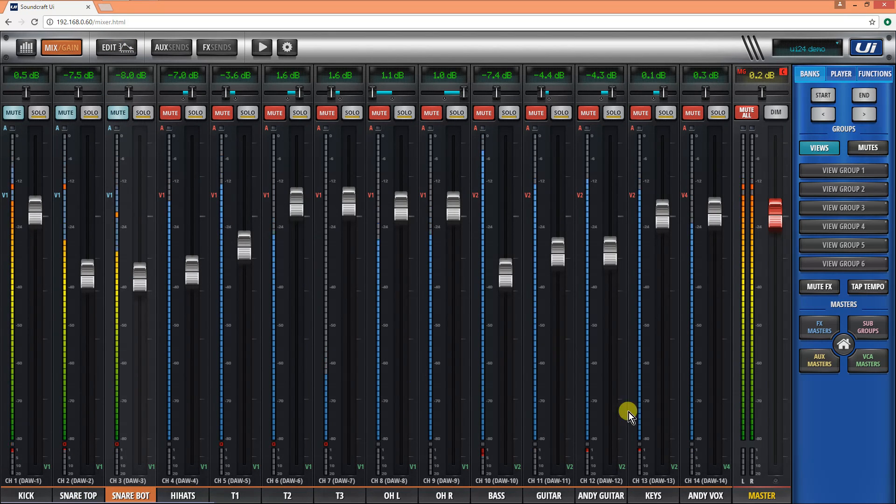
left_click(808, 324)
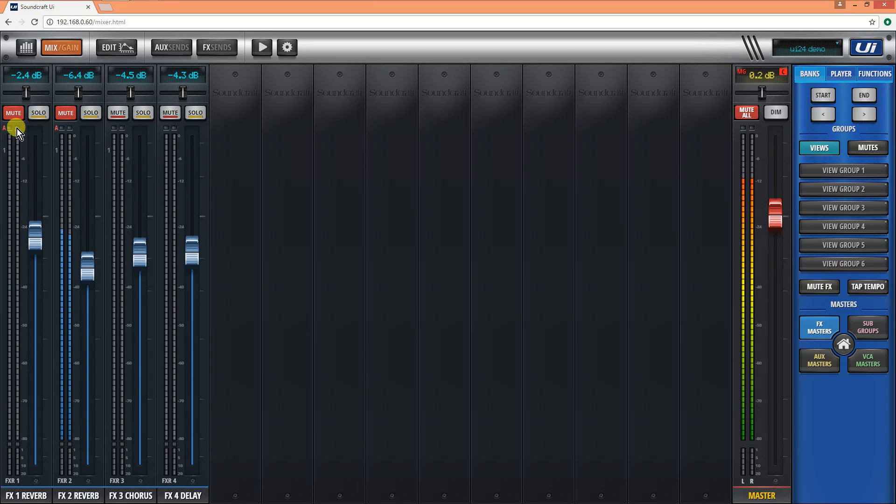
left_click(64, 113)
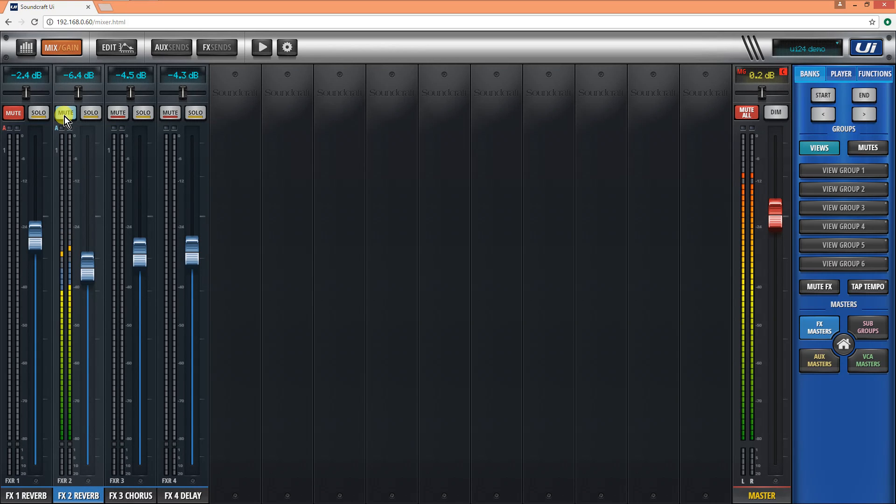
left_click(65, 116)
left_click(72, 113)
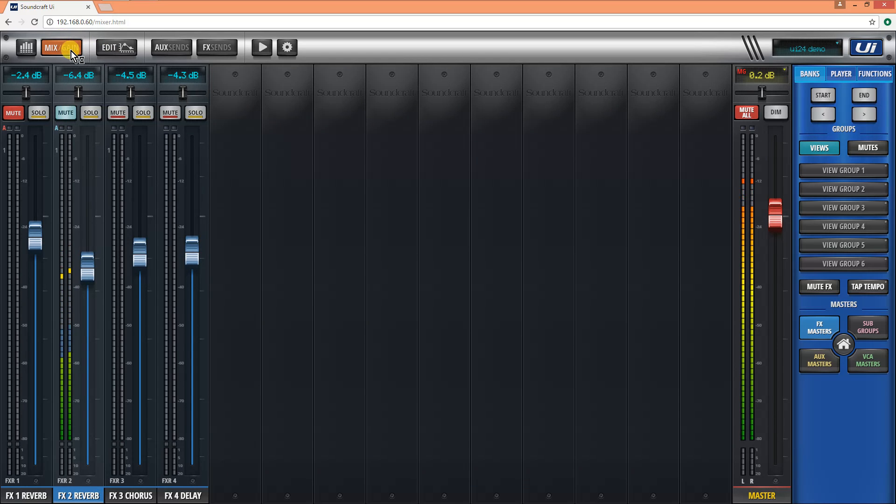
- Look at the preamp gains of hardware inputs HW 1 to HW 16 and return to the FX masters
left_click(70, 51)
left_click(71, 51)
left_click(61, 48)
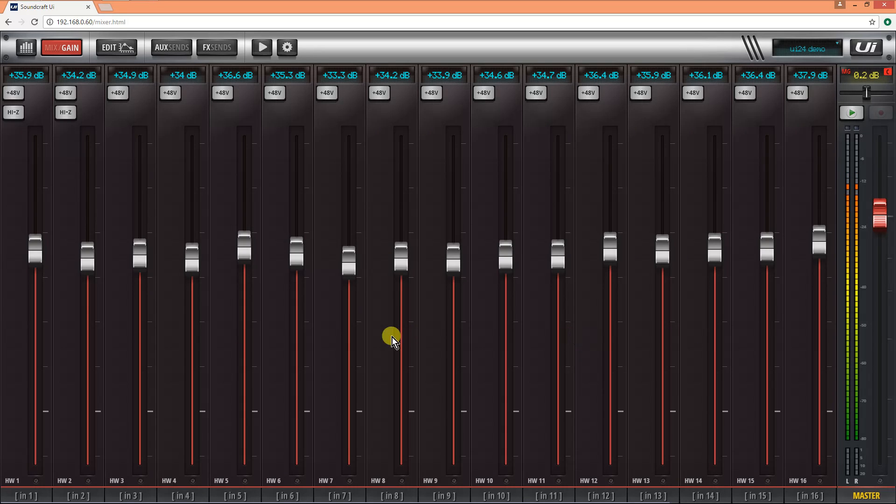
left_click(57, 49)
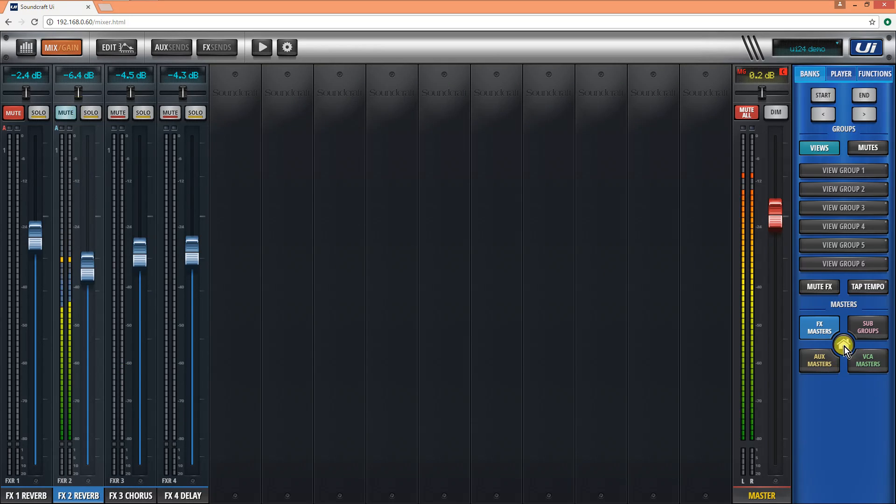
- Show the gain view for the input channels and raise the TALK channel's gain to +45.6 dB
left_click(819, 327)
left_click(66, 495)
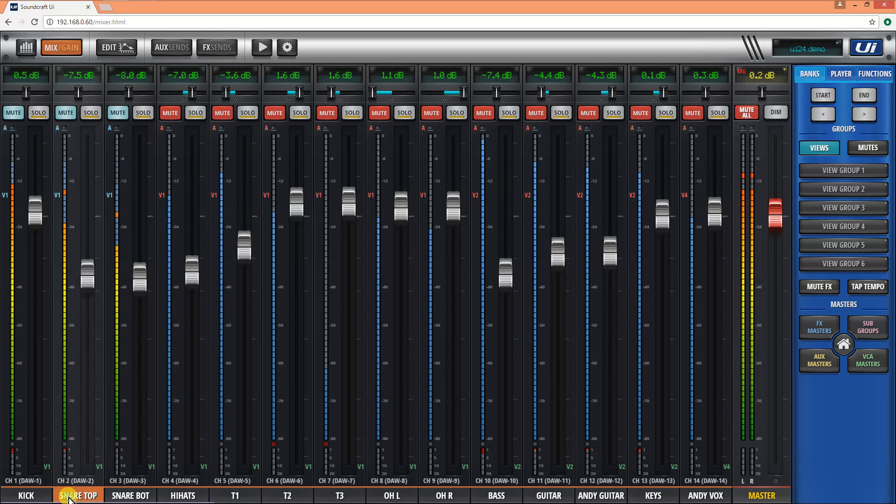
left_click(61, 50)
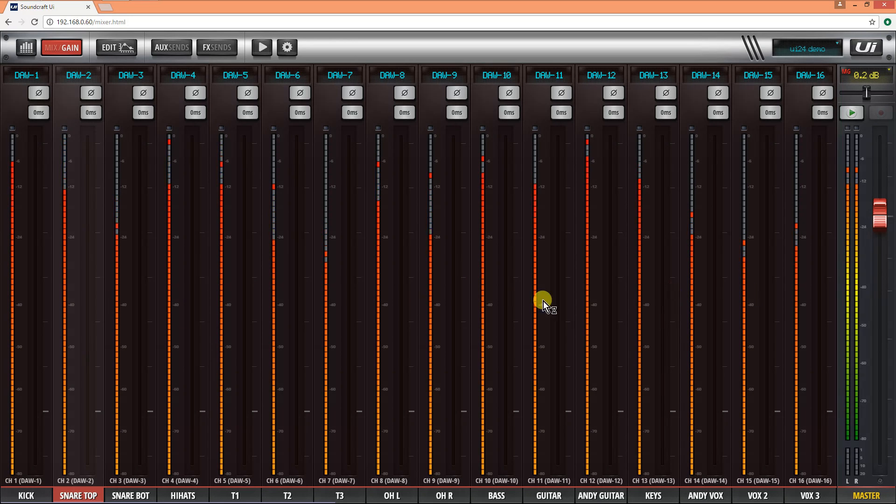
left_click_drag(640, 391, 310, 383)
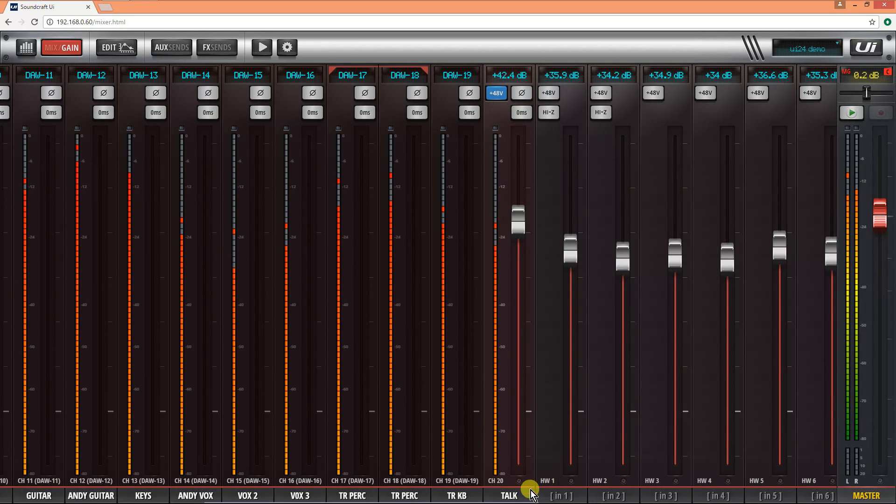
left_click_drag(519, 233, 514, 206)
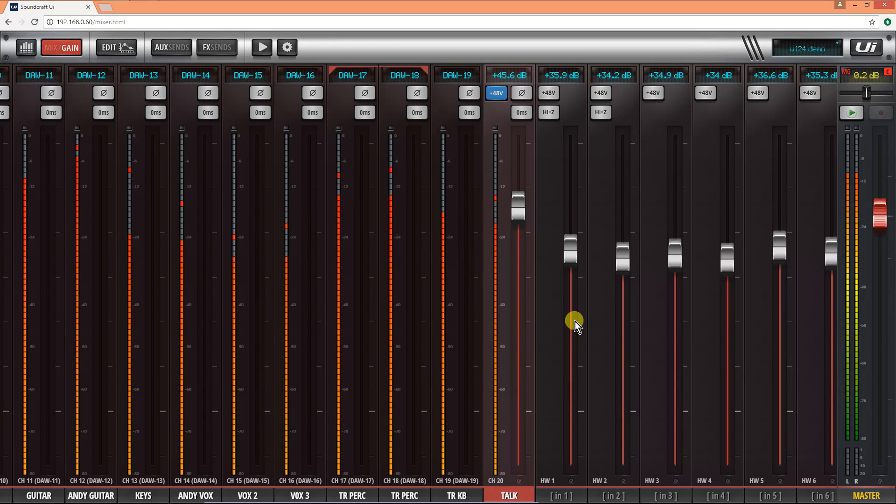
left_click_drag(550, 324, 193, 315)
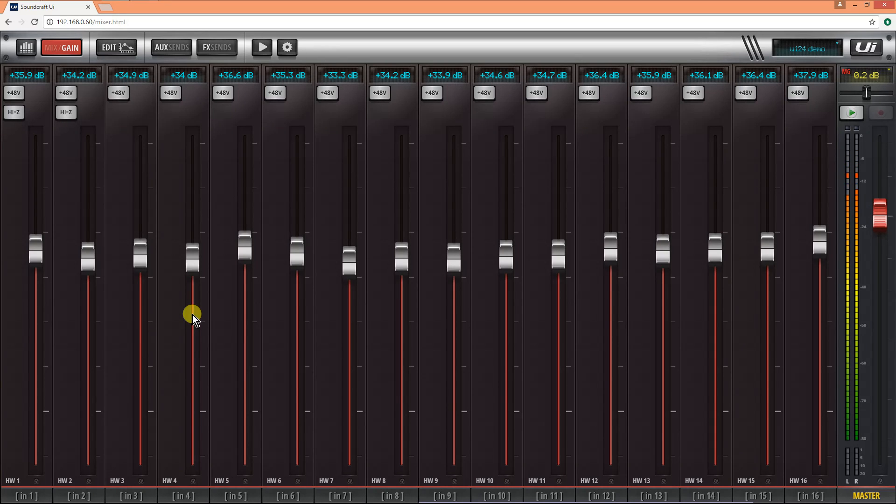
- Return from the gain view to the input channel mix and lower the snare top fader to -8.1 dB
left_click_drag(193, 315, 727, 371)
left_click_drag(166, 329, 450, 353)
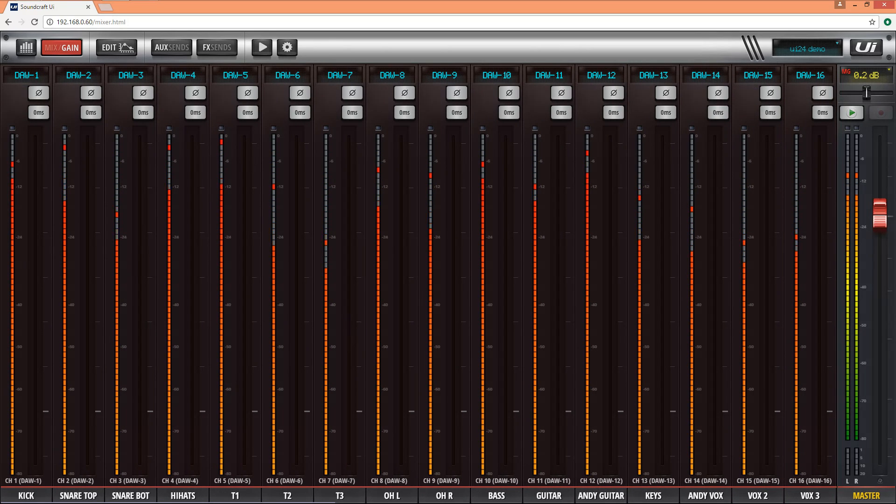
left_click(47, 49)
left_click_drag(89, 275, 88, 287)
- Unmute the hi-hats channel and look at its EQ curve
left_click(171, 113)
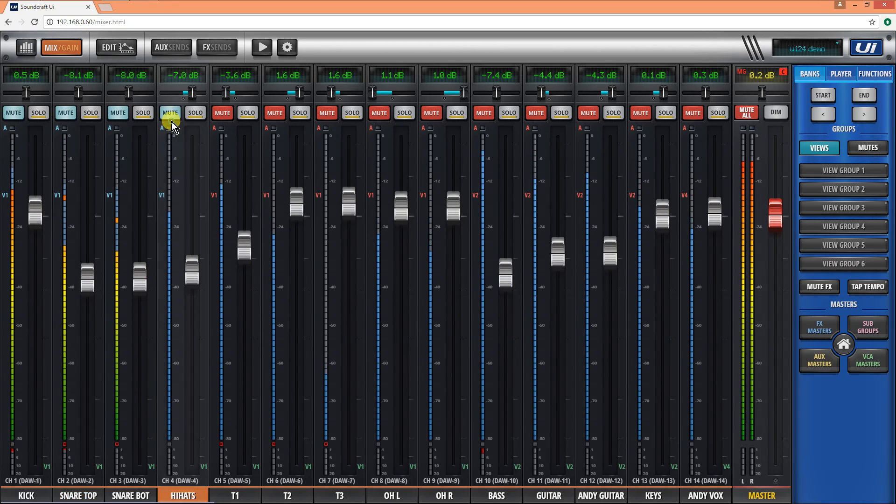
left_click(125, 46)
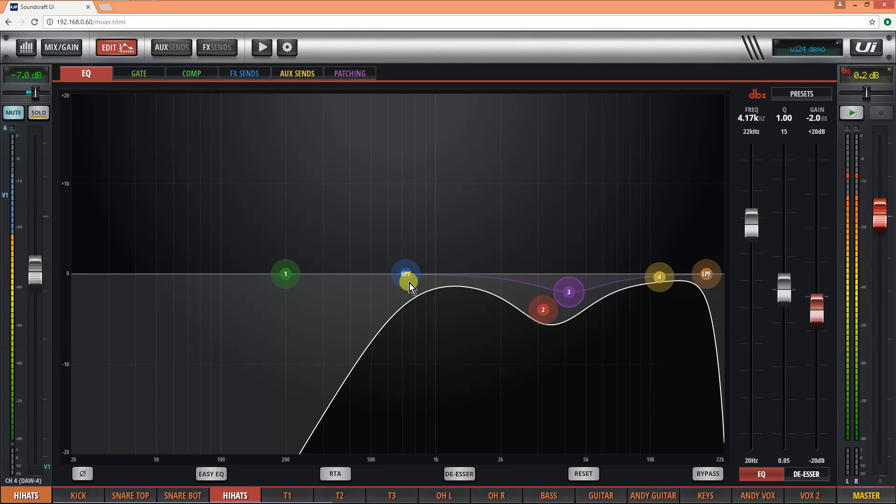
left_click(111, 52)
- Unmute the T1 channel and lower its fader to -4.1 dB
left_click(229, 131)
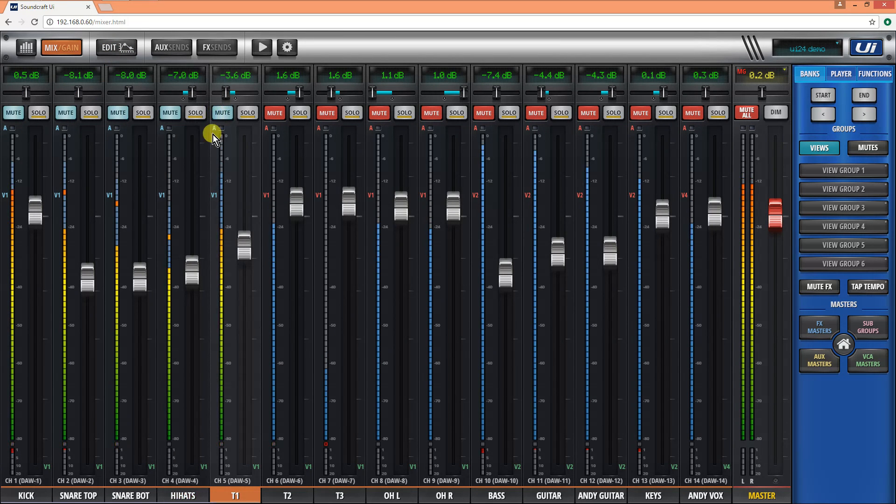
left_click_drag(240, 252, 241, 257)
- Isolate T1 by muting the hi-hats, snare bottom, snare top and kick, and raise the T1 fader to -3.9 dB
left_click(169, 114)
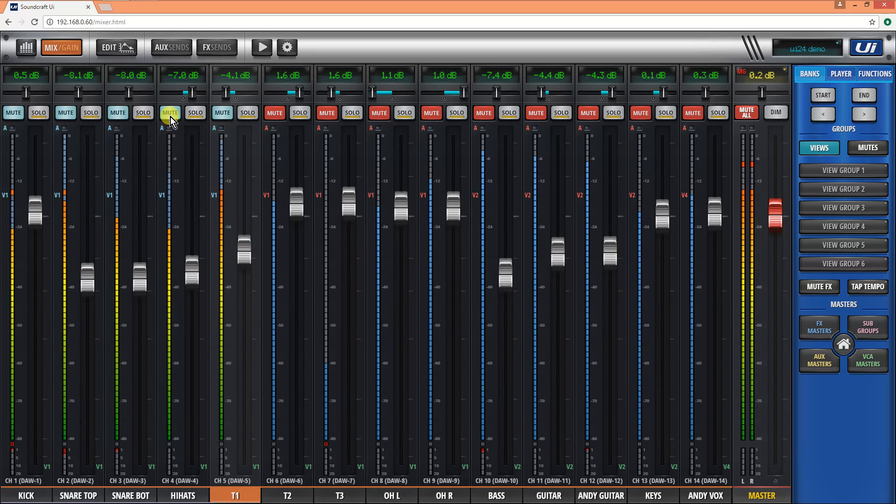
left_click(118, 113)
left_click(65, 112)
left_click(10, 112)
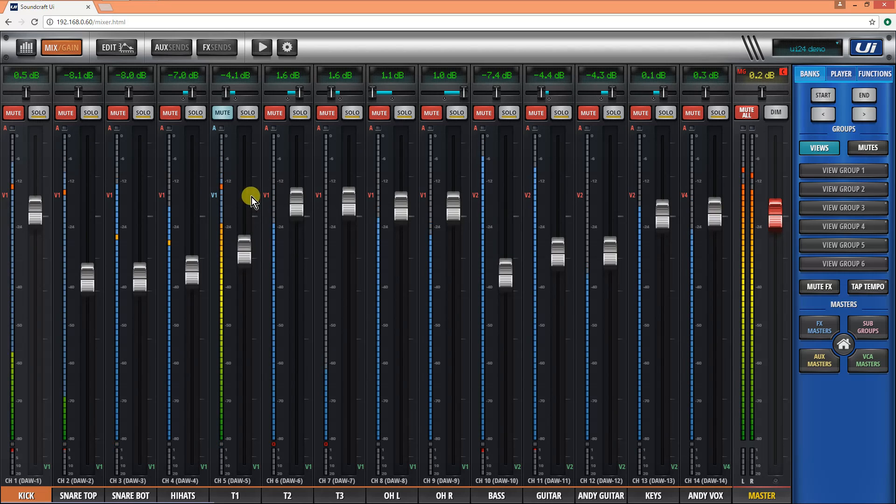
left_click_drag(253, 245, 250, 236)
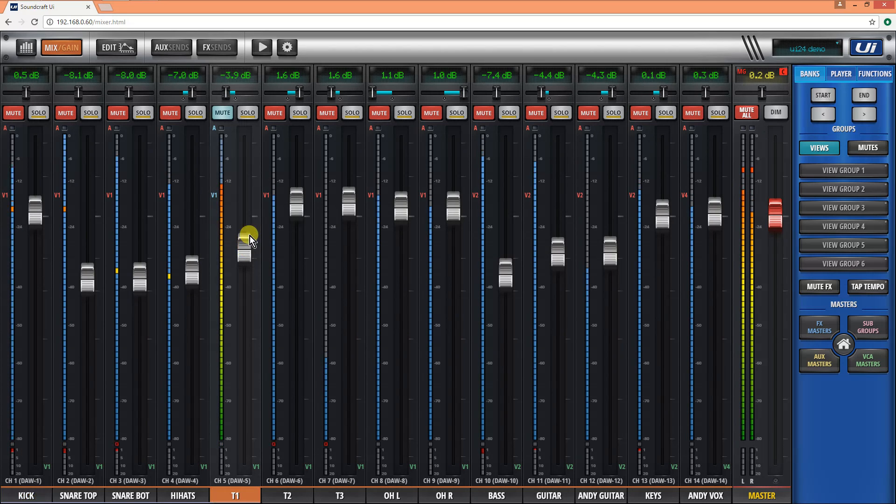
- Unmute the T2, T3, OH L and OH R channels
left_click(276, 117)
left_click(322, 118)
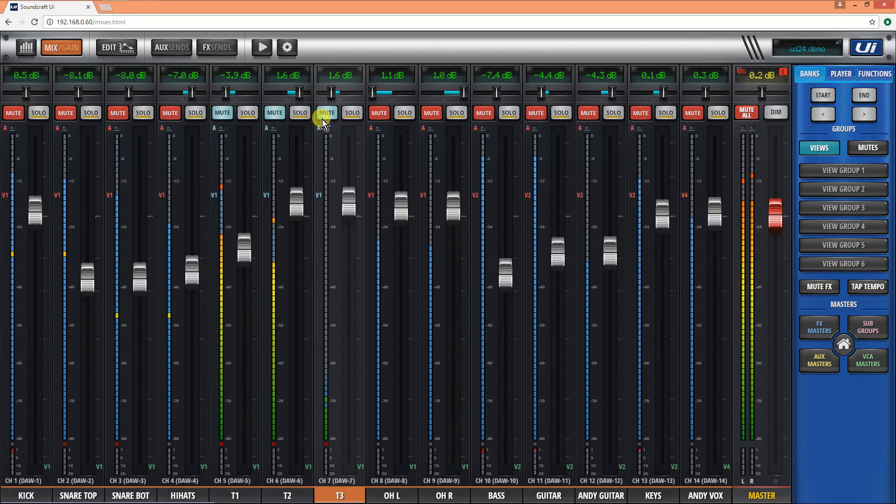
left_click(378, 124)
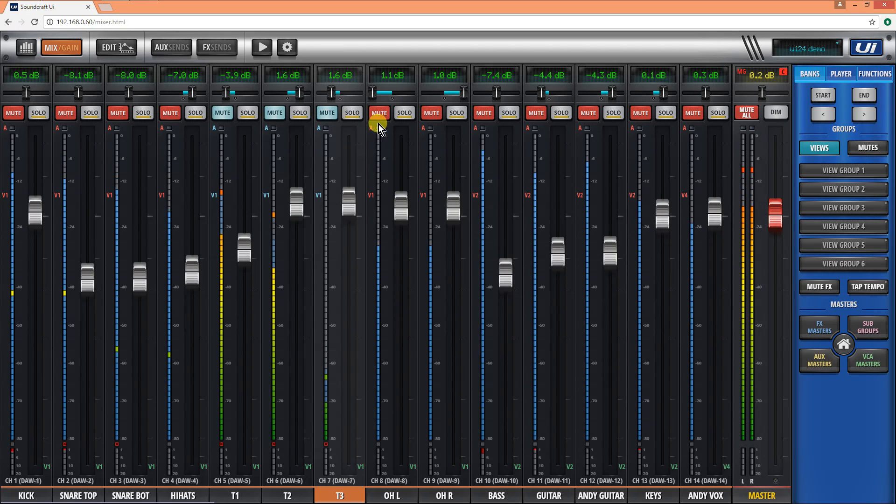
left_click(430, 117)
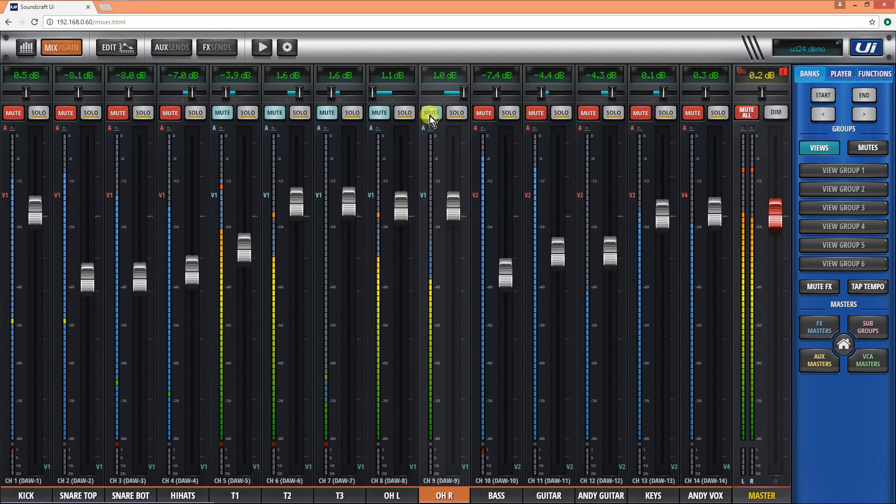
- Unmute the hi-hats, snare bottom, snare top and kick channels to hear the full drum kit
left_click(170, 115)
left_click(117, 114)
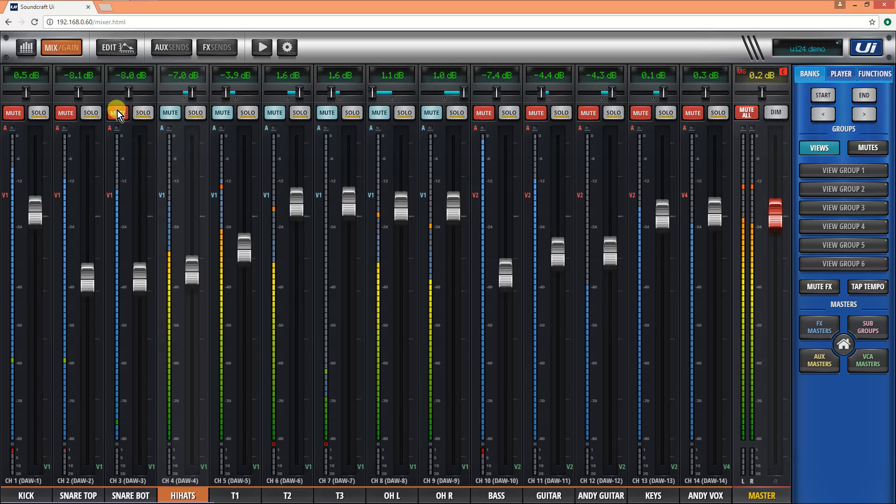
left_click(65, 113)
left_click(14, 113)
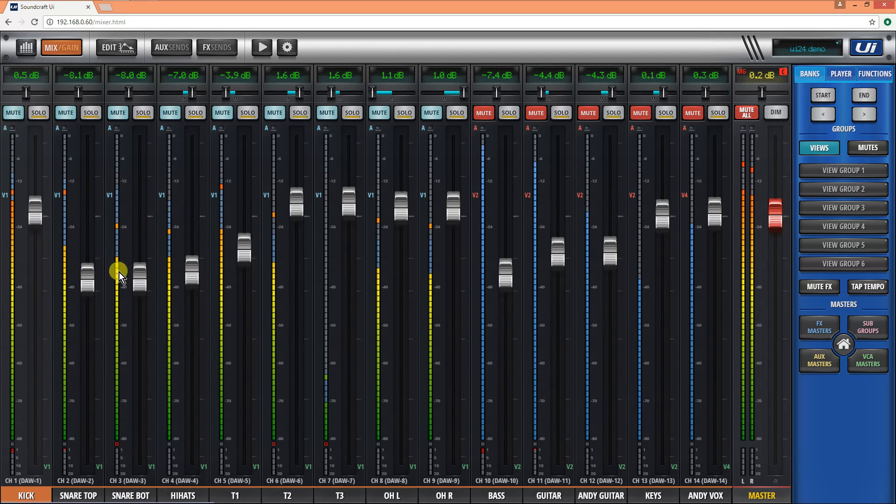
- Raise the snare top fader to -7.5 dB and look briefly at the FX masters
left_click_drag(88, 279, 90, 276)
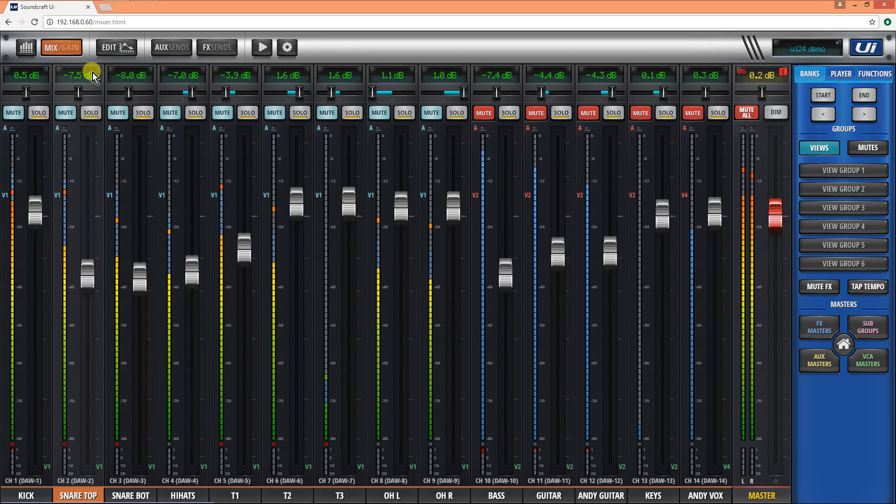
left_click(813, 329)
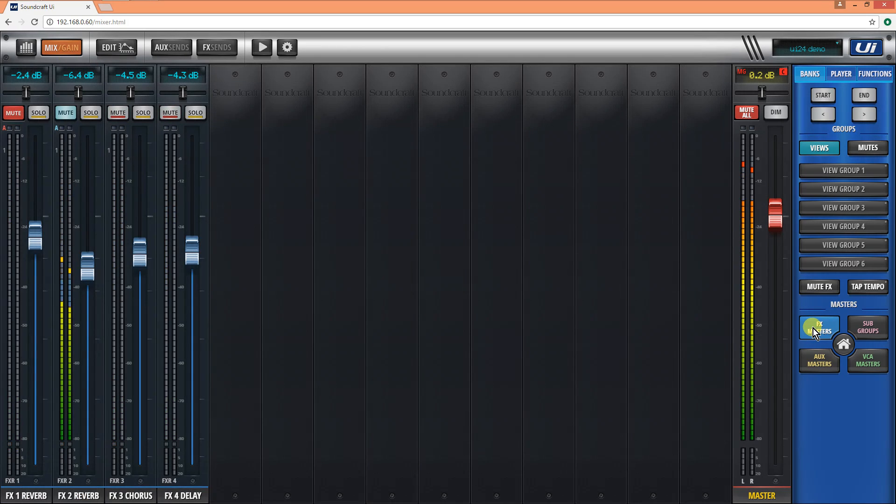
left_click(813, 328)
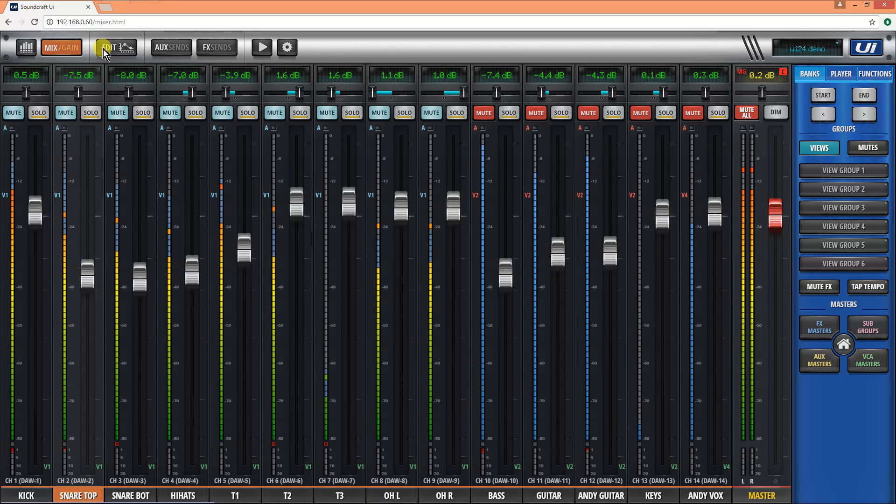
- Assign the kick, snare top, snare bottom, hi-hats, T1, T2, T3, OH L and OH R channels to sub group 1, "drums"
left_click(21, 50)
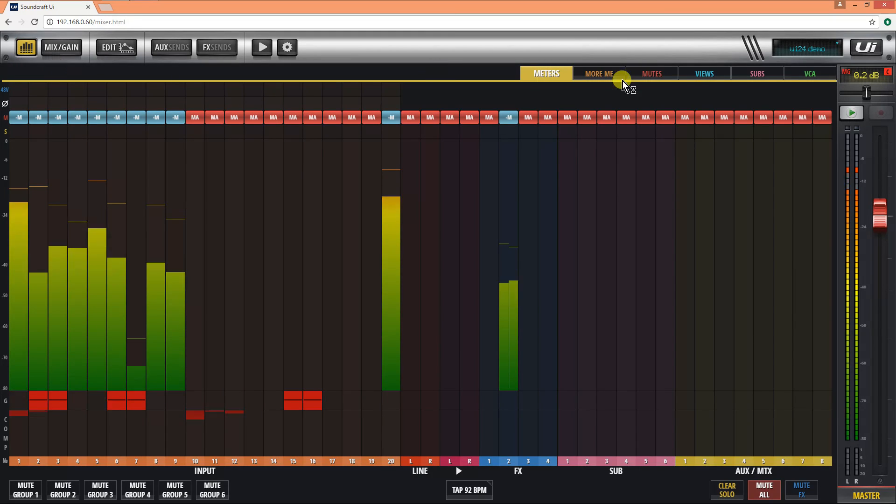
left_click(755, 72)
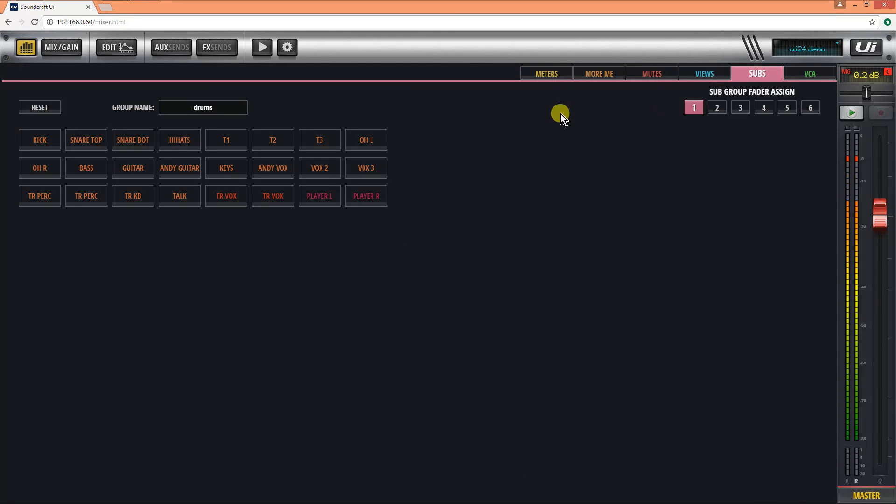
left_click(24, 141)
left_click(96, 140)
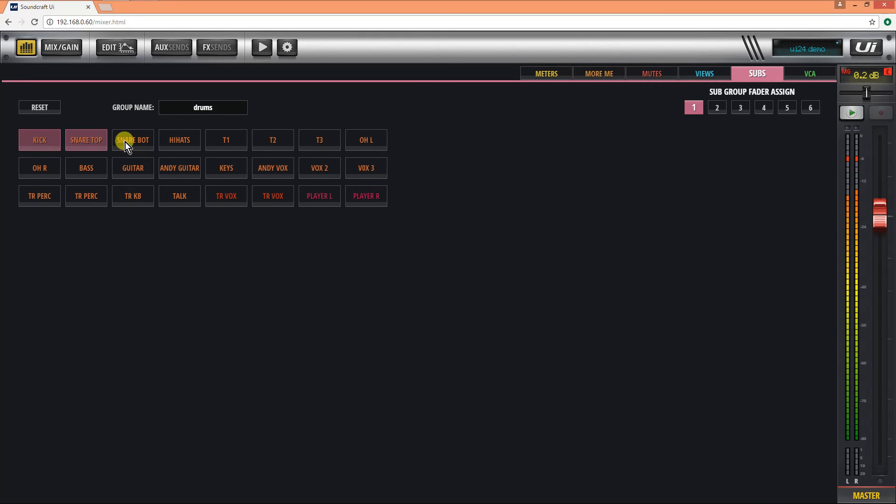
left_click(131, 141)
left_click(181, 138)
left_click(227, 138)
left_click(273, 141)
left_click(319, 142)
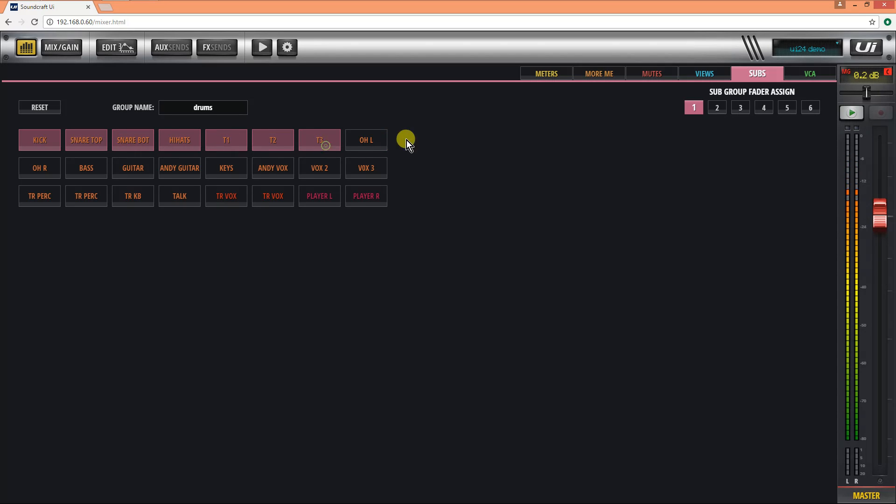
left_click(20, 162)
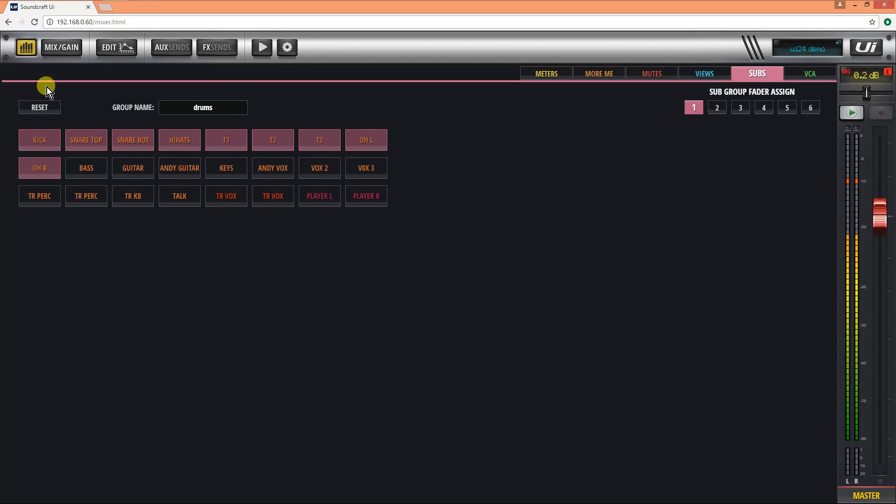
left_click(24, 49)
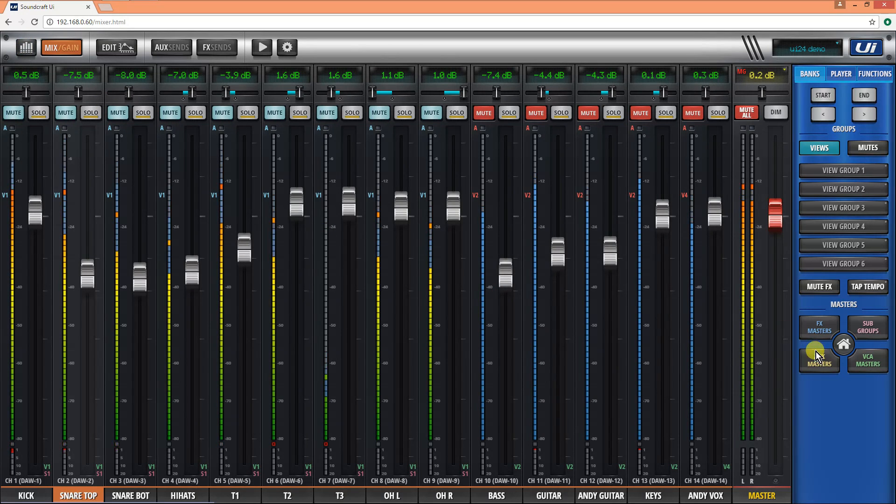
- Unmute the drums sub group and adjust its EQ band 1 to a +3.2 dB boost at 88 Hz
left_click(867, 328)
left_click(13, 115)
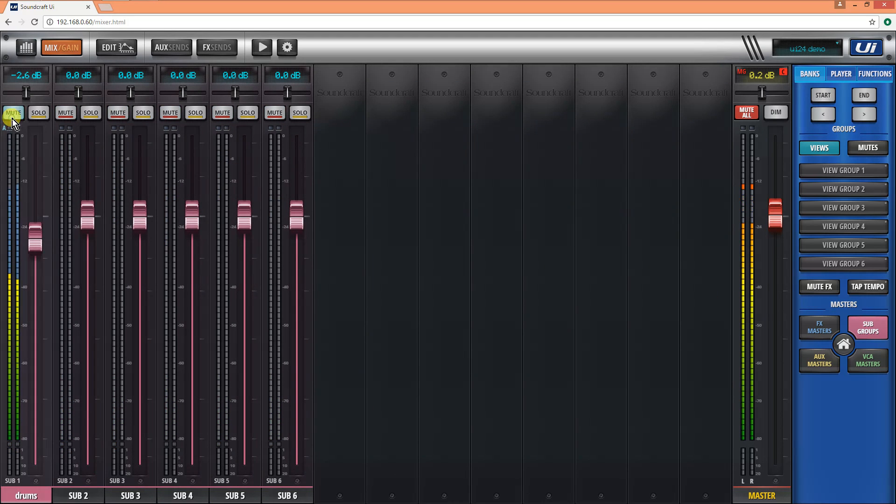
left_click(125, 50)
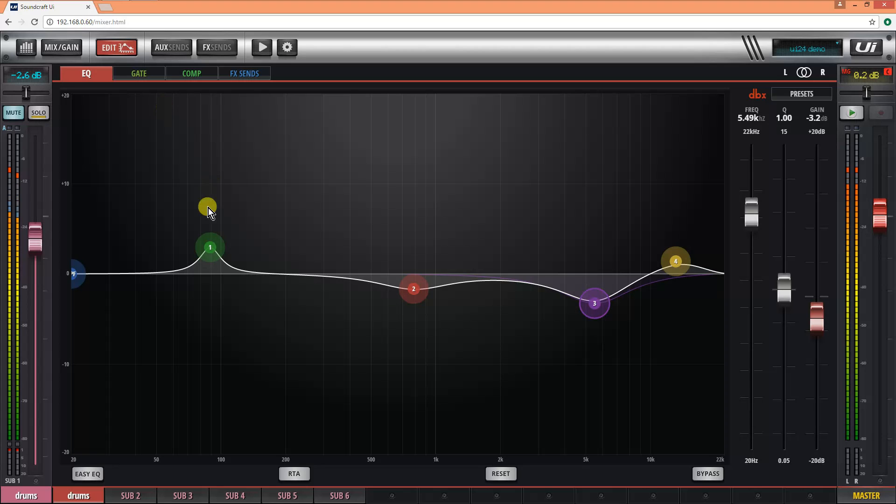
left_click(209, 248)
left_click_drag(209, 248, 209, 244)
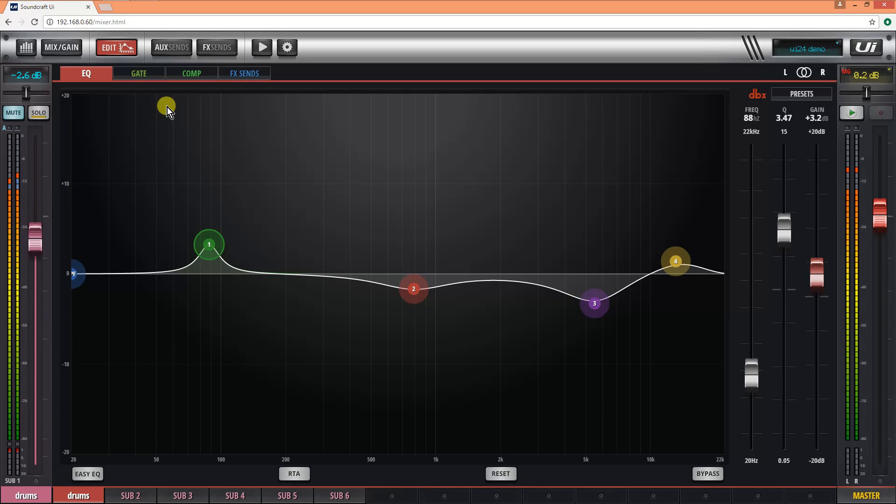
- Lower the compressor threshold on the drums sub group slightly and return to the sub group masters
left_click(183, 74)
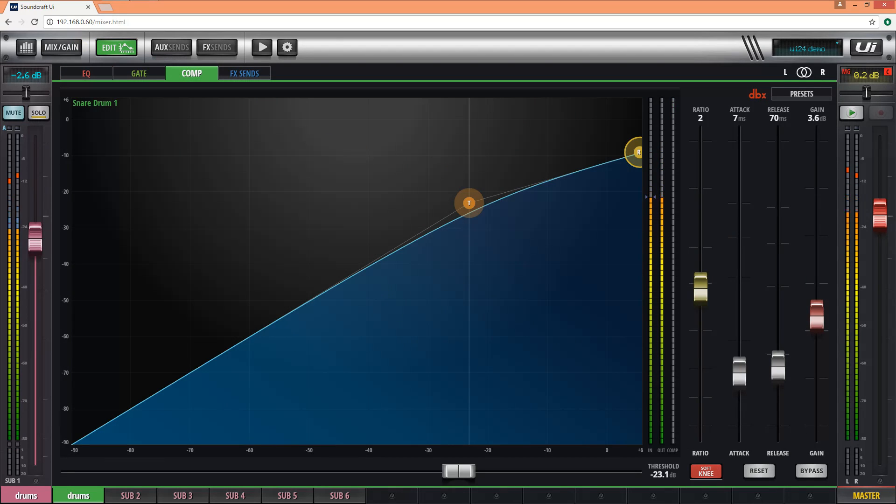
left_click_drag(467, 205, 458, 259)
left_click(115, 48)
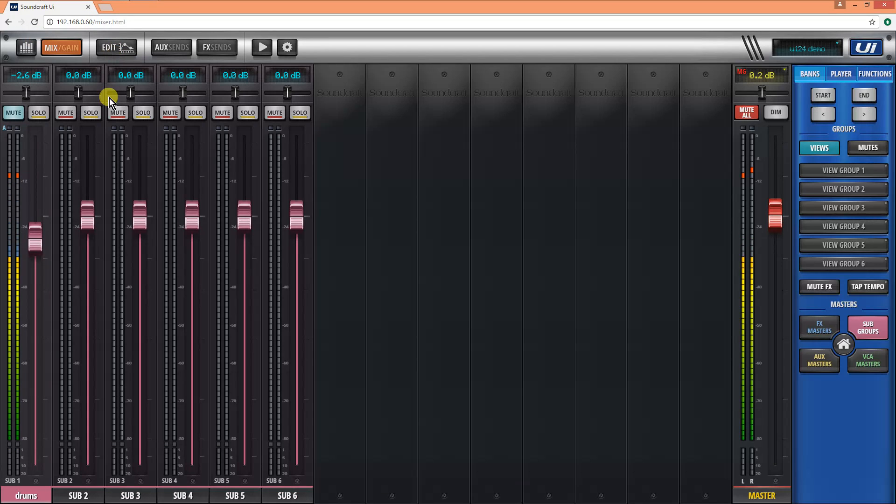
- Glance at the hardware input gains, return to the input channels and unmute the bass channel
left_click(56, 47)
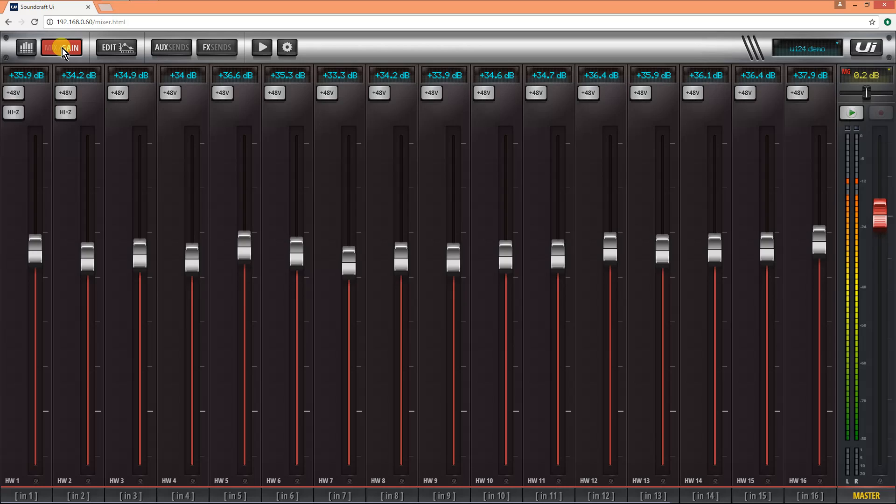
left_click(62, 48)
left_click(860, 335)
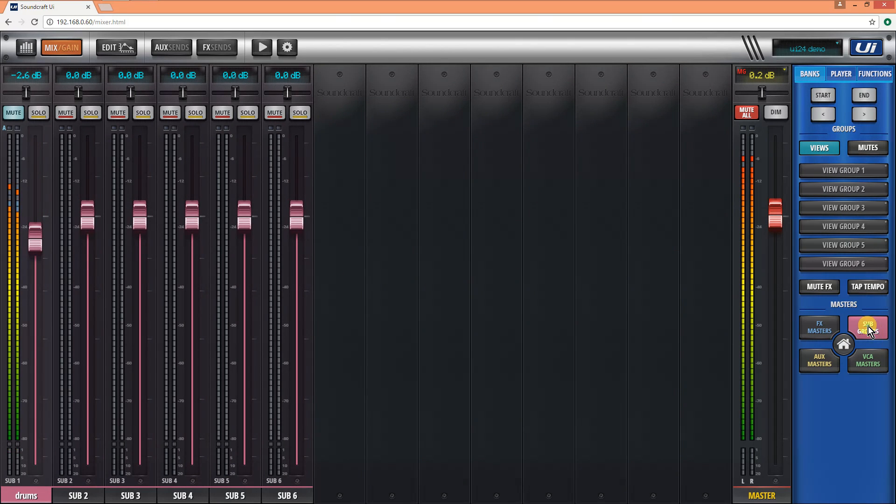
left_click(481, 120)
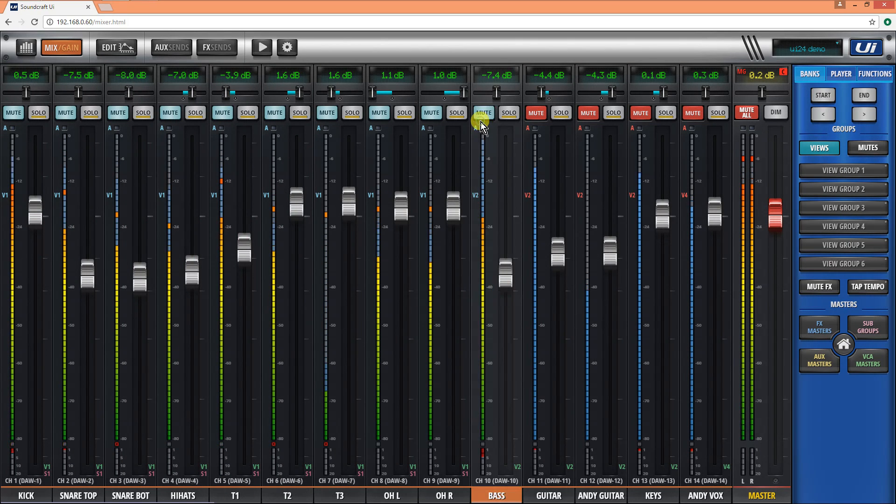
- Show the VCA masters, switch the drums VCA's mute off and on again, and return to the first input channels
left_click_drag(443, 344, 354, 358)
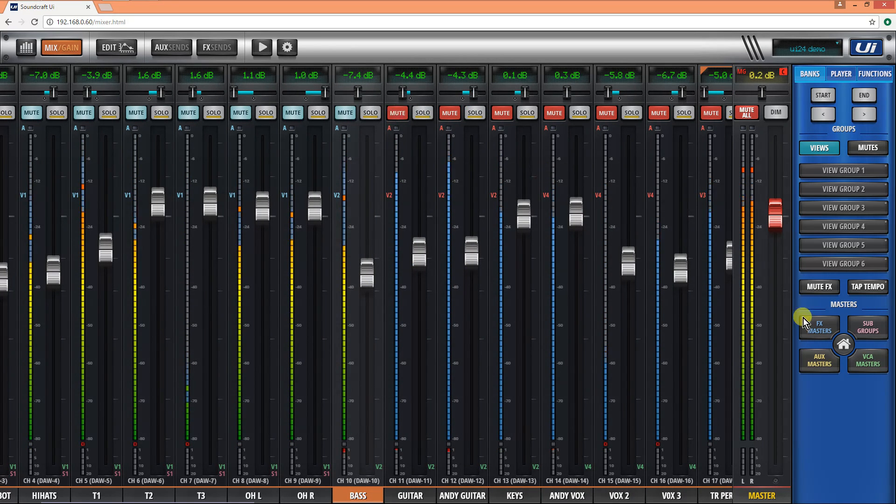
left_click(872, 363)
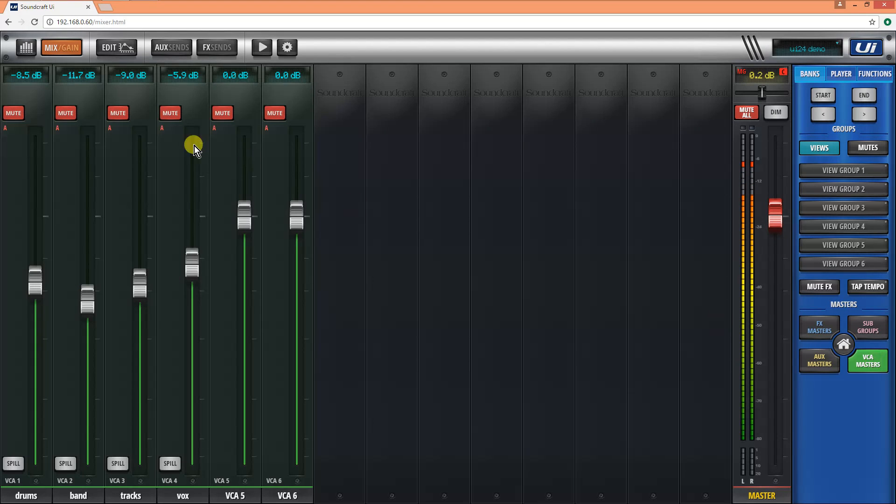
left_click(11, 113)
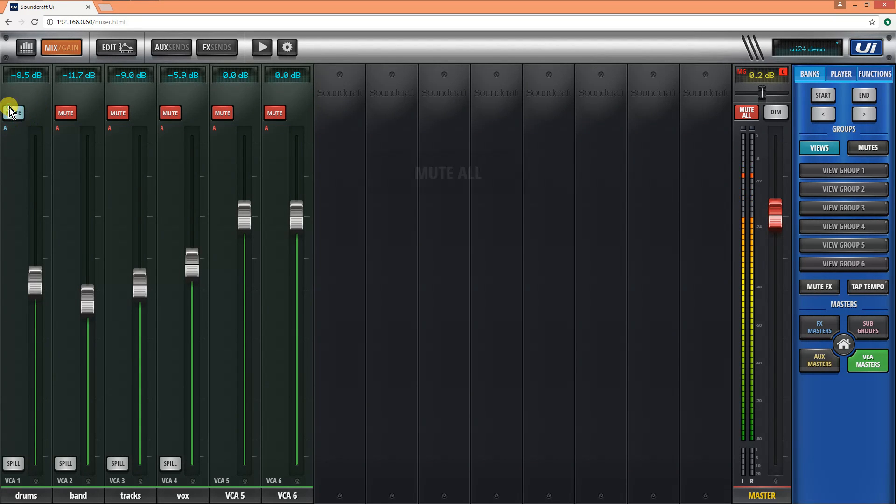
left_click(11, 113)
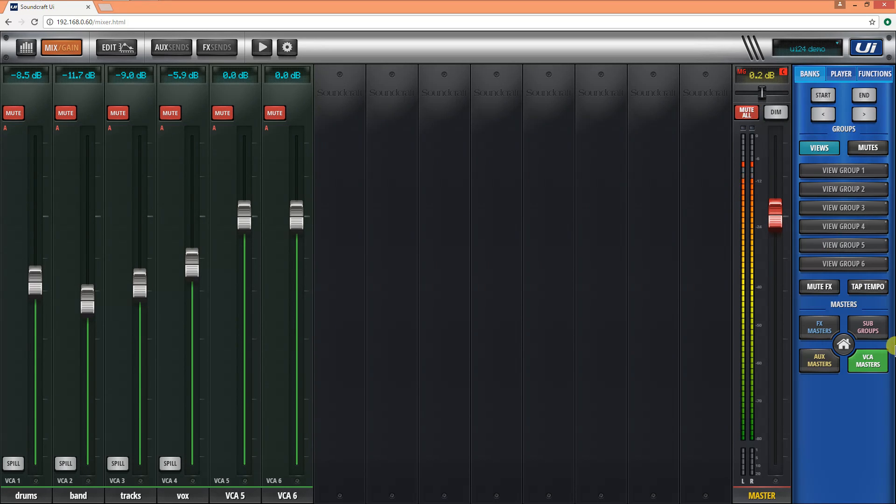
left_click(867, 361)
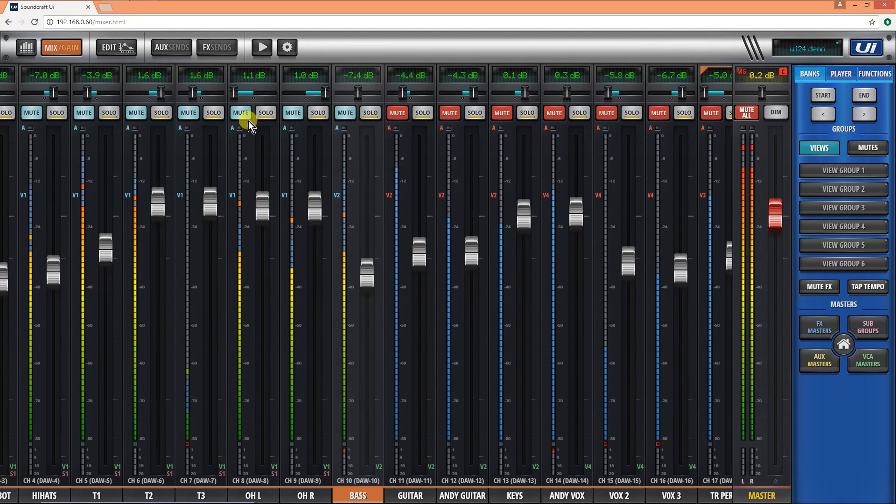
left_click_drag(70, 154, 186, 163)
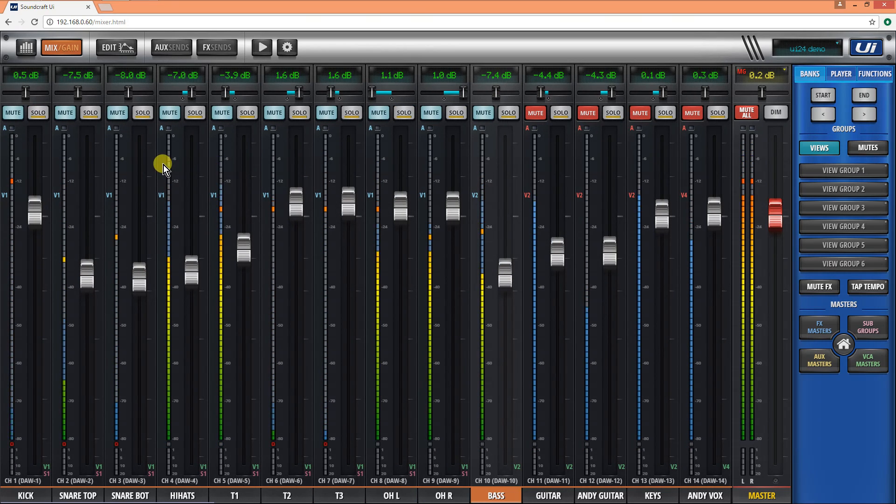
- Unmute the guitar channel and set its EQ band 1 to a +4.0 dB boost at 248 Hz
left_click_drag(526, 169, 425, 169)
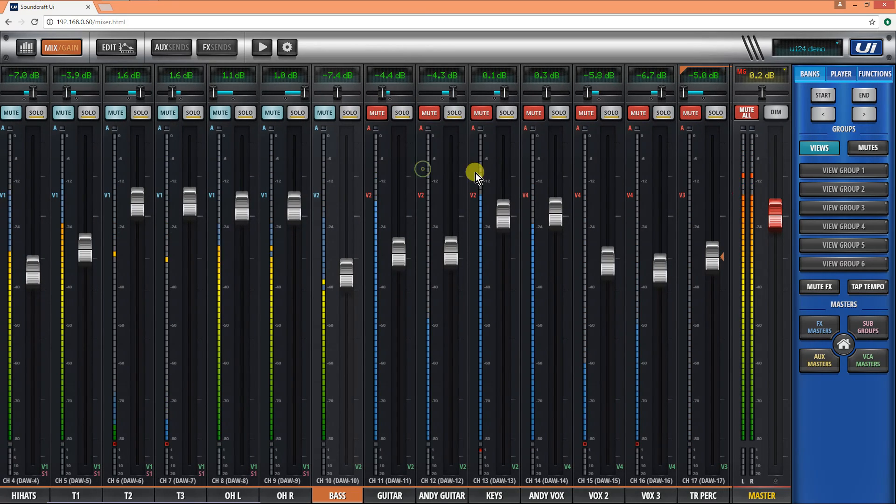
left_click_drag(558, 172, 441, 175)
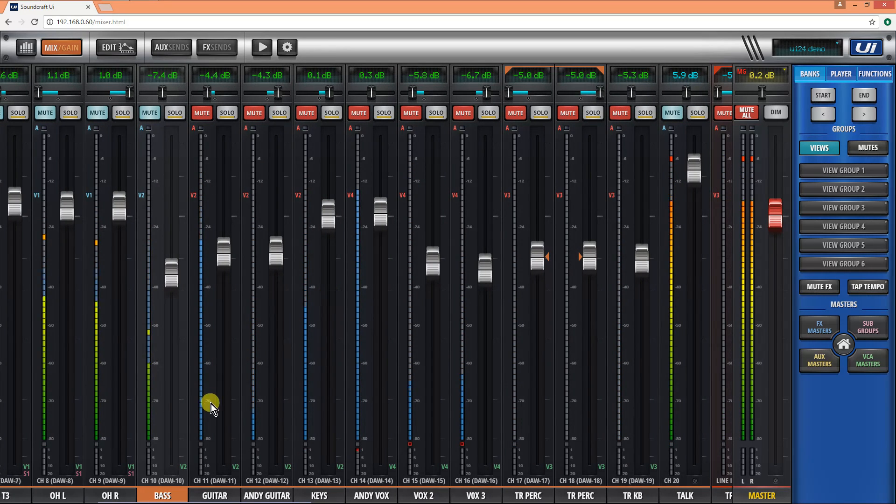
left_click(208, 488)
left_click(202, 113)
left_click(118, 51)
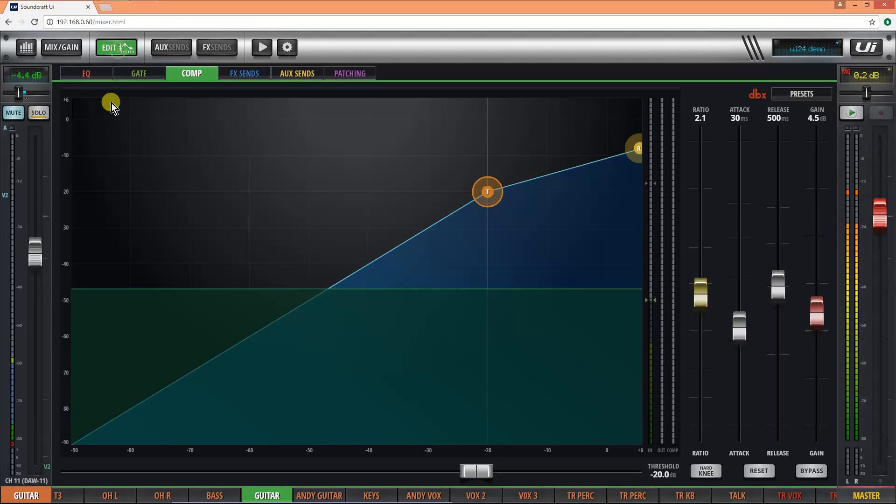
left_click(92, 73)
left_click_drag(297, 231, 303, 240)
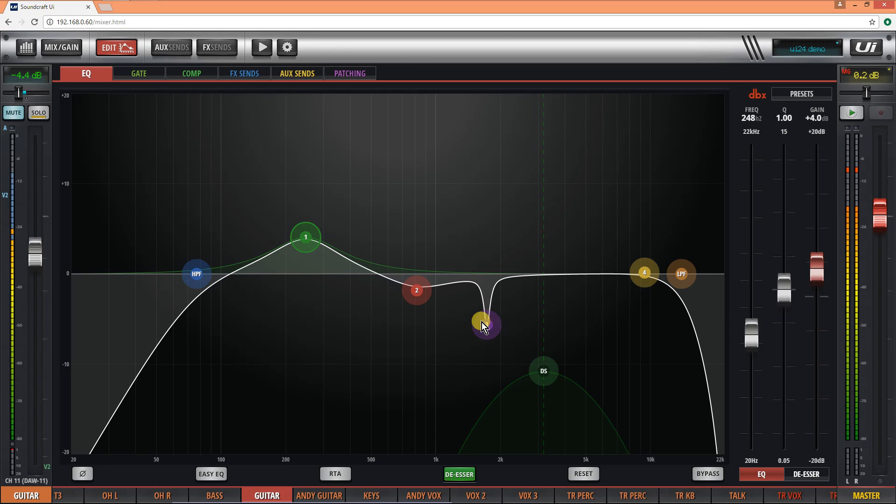
- With the RTA on, set the guitar's de-esser to 2.46 kHz and -44.1 dB threshold, compare against EQ bypass, and return to the mix view
left_click(334, 475)
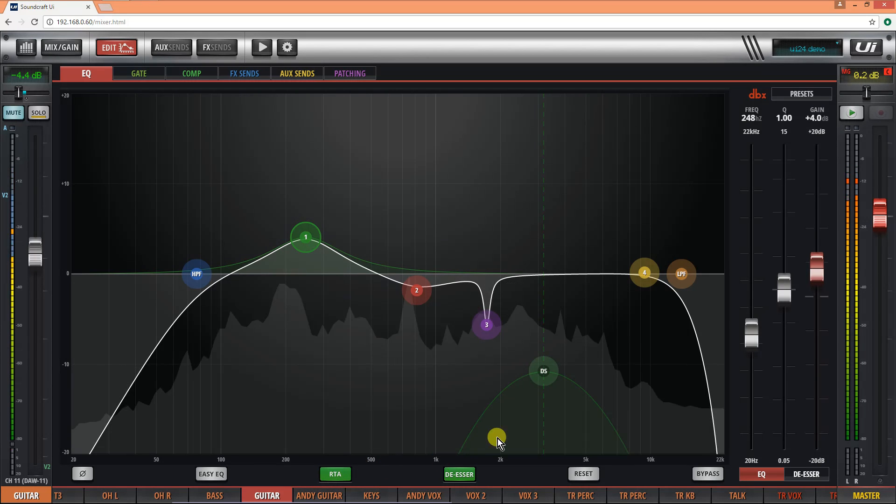
left_click_drag(542, 374, 519, 371)
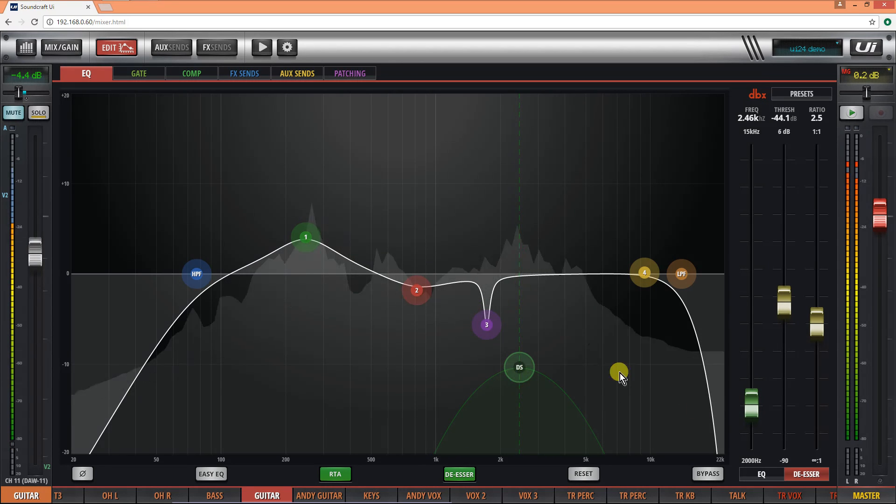
left_click(702, 475)
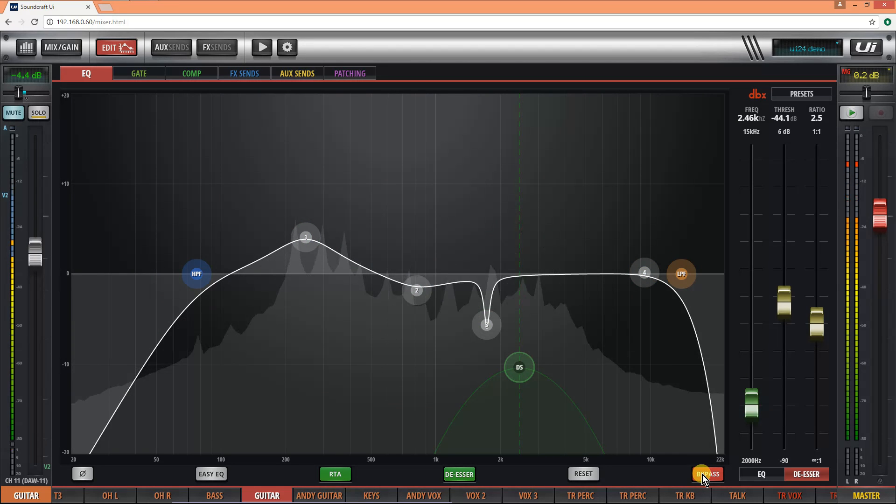
left_click(702, 474)
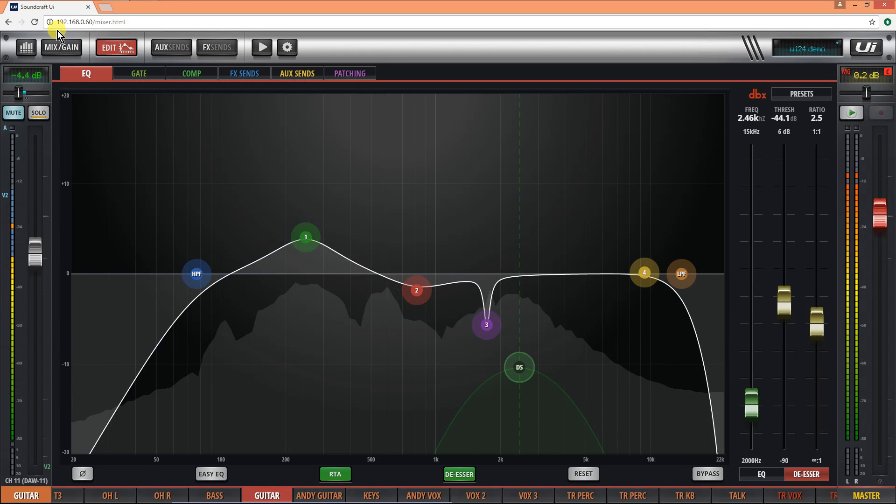
left_click(105, 46)
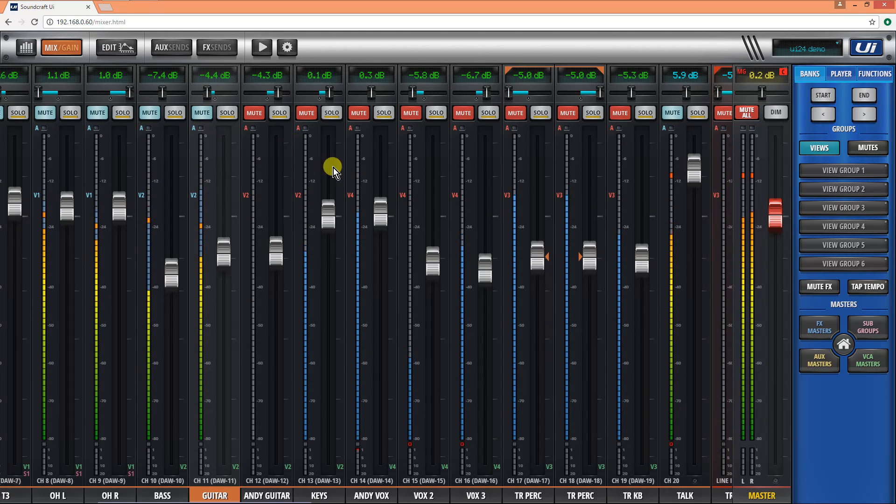
- Unmute the channel 12 guitar and the keys, setting their faders to -4.9 dB and -0.6 dB
left_click_drag(328, 214, 329, 228)
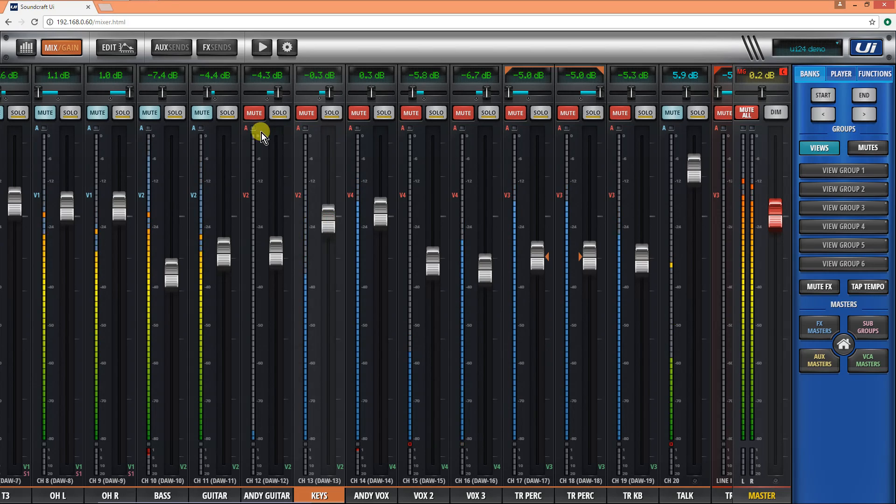
left_click(250, 114)
left_click(303, 114)
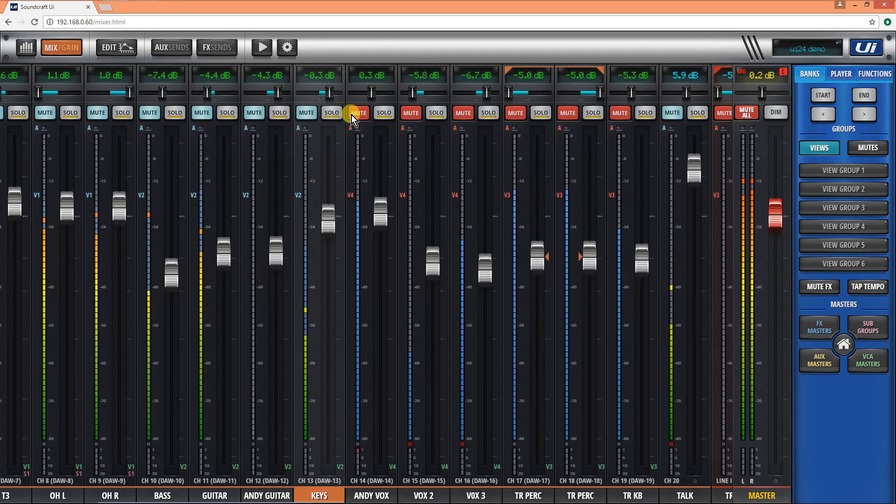
left_click_drag(329, 216, 331, 225)
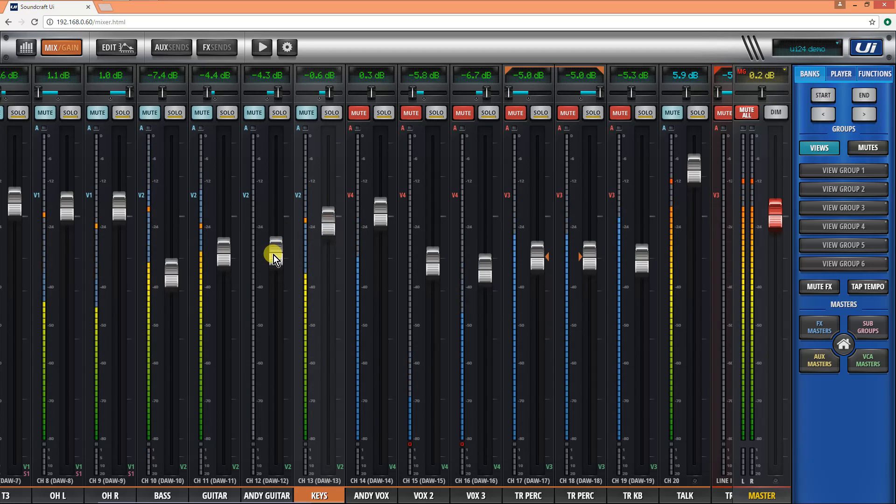
left_click_drag(274, 255, 274, 258)
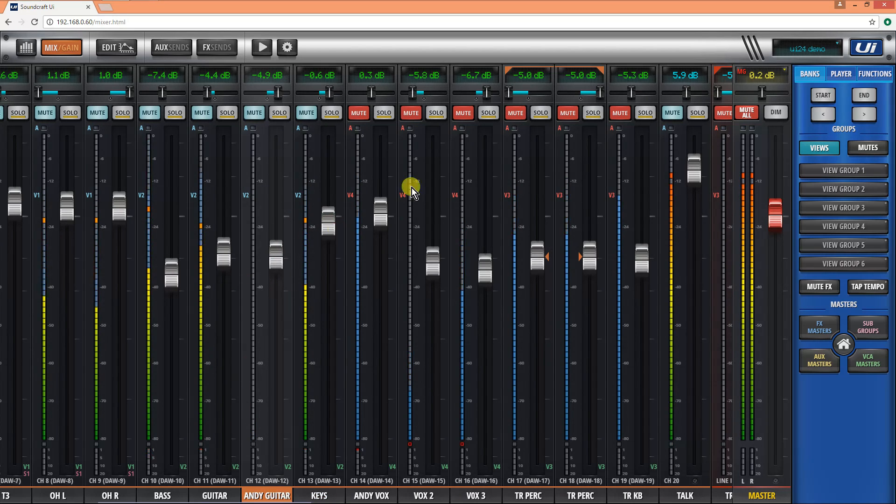
- Unmute the channel 14 vocal and glance at the input gain view
left_click(353, 114)
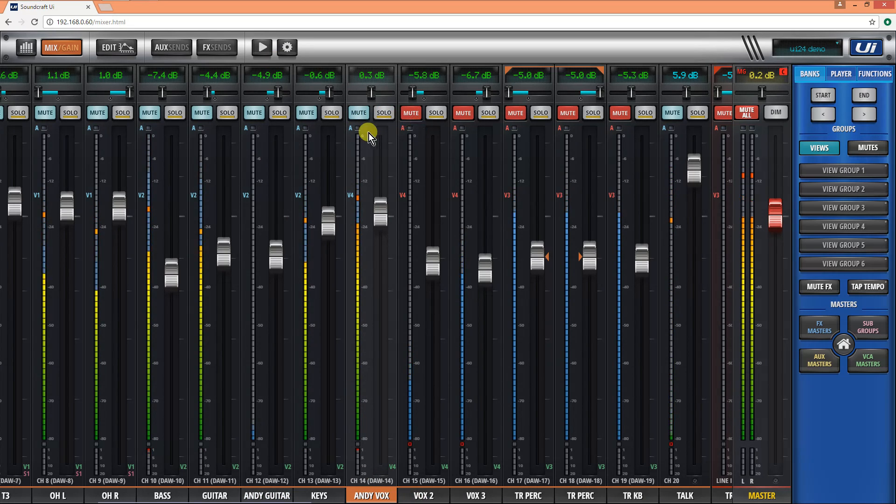
left_click(60, 47)
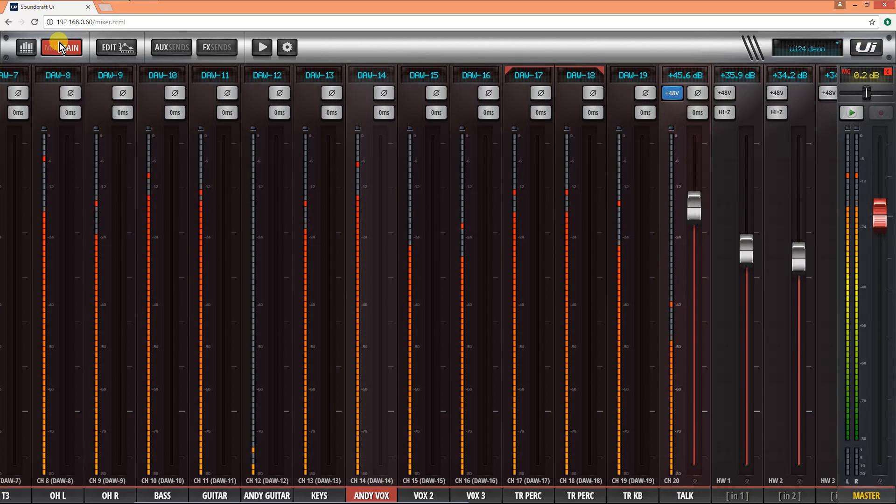
left_click(60, 42)
- Review the channel 14 vocal's EQ with the RTA on and its compressor, and return to the mix view
left_click(116, 48)
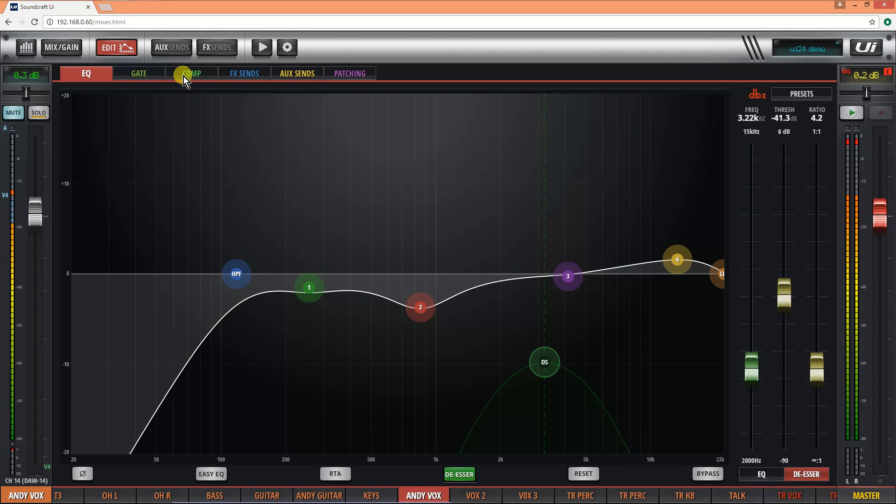
left_click(327, 473)
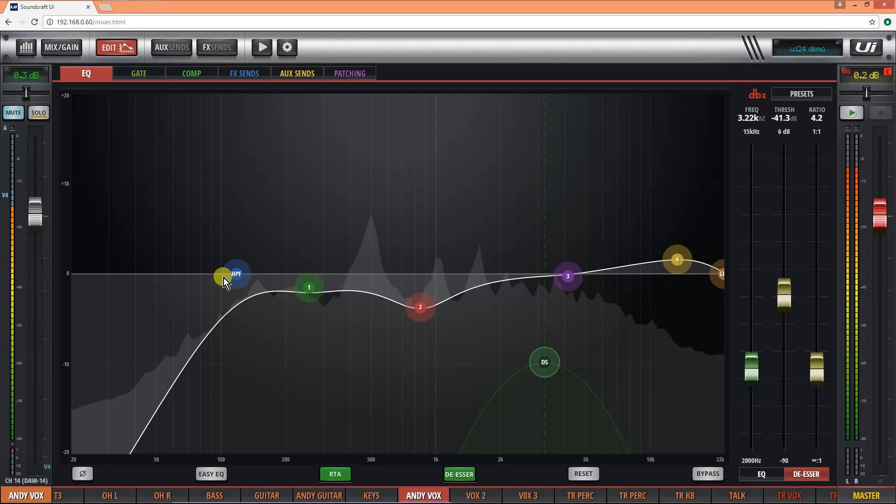
left_click(206, 77)
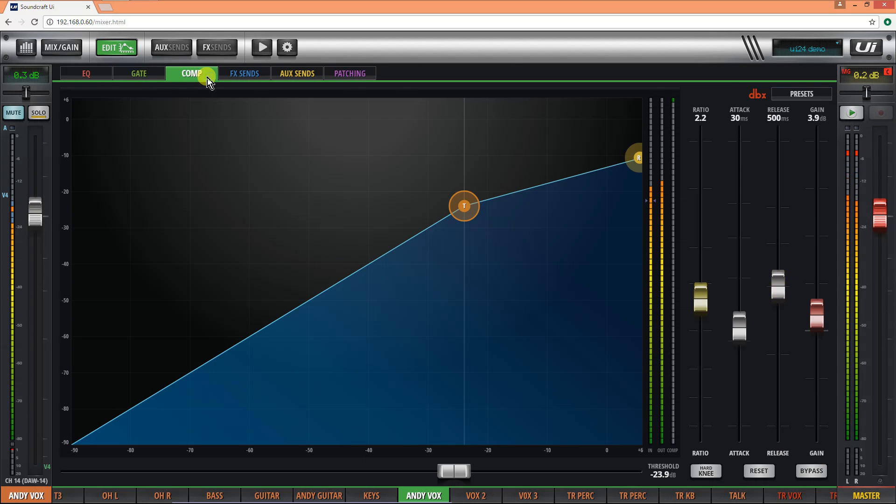
left_click(108, 45)
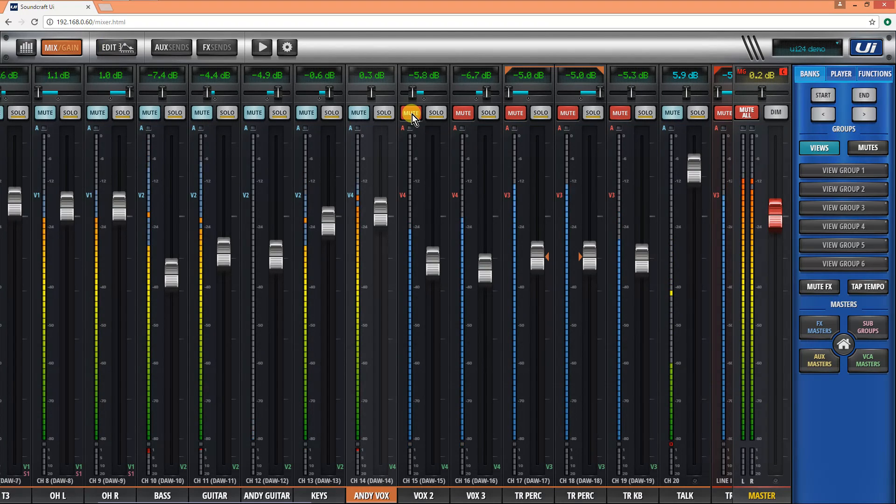
- Unmute the backing vocals VOX 2 and VOX 3 and the TR PERC, TR KB and TR VOX track channels
left_click(439, 113)
left_click(463, 112)
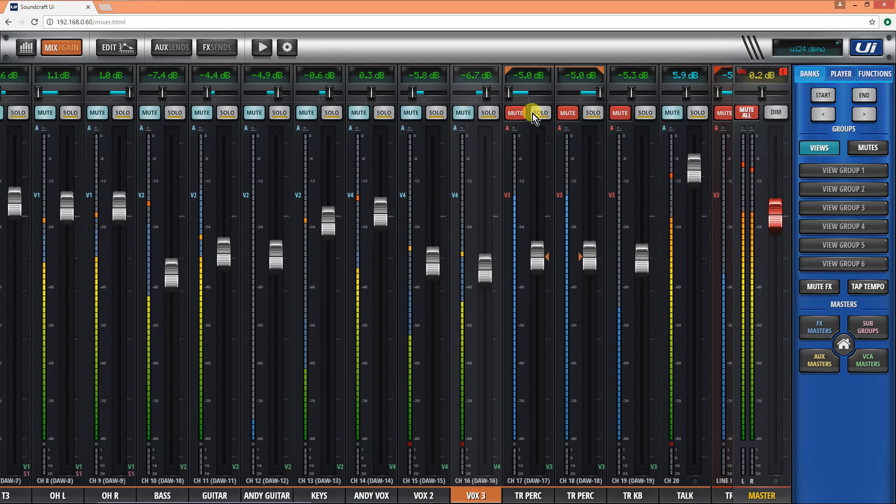
left_click(515, 113)
left_click(615, 118)
left_click_drag(596, 163, 379, 194)
left_click(400, 113)
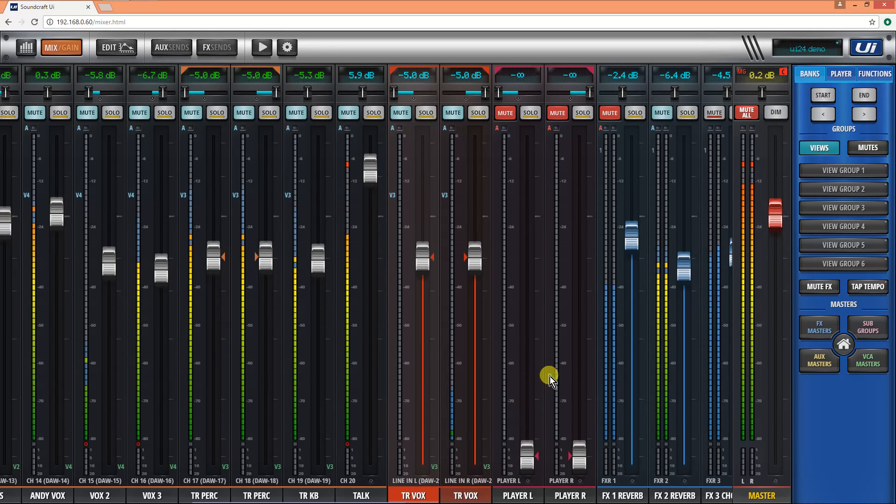
- Switch off Mute All to clear the remaining mutes, return to the first input channels and select the channel 14 vocal
left_click_drag(549, 376, 385, 379)
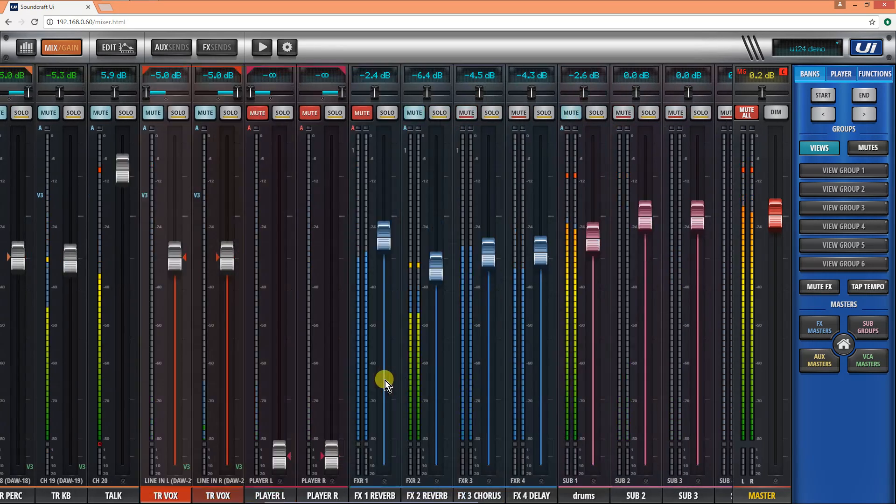
left_click(748, 113)
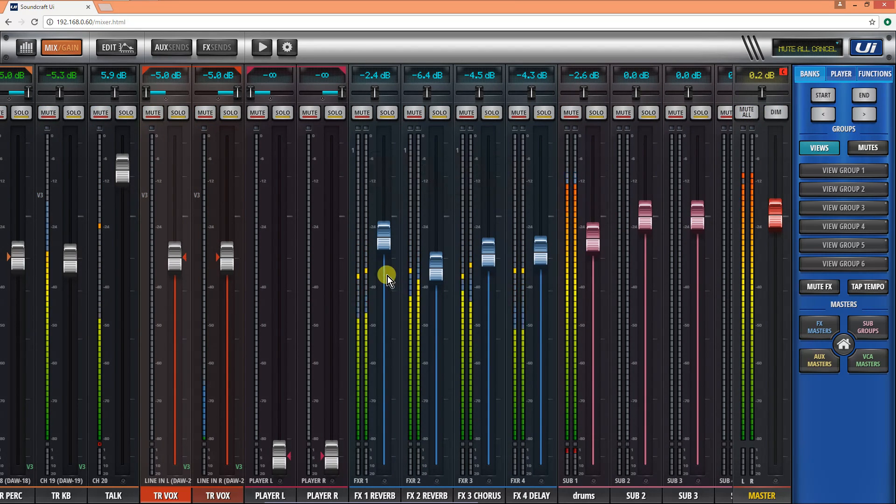
left_click_drag(344, 335, 625, 362)
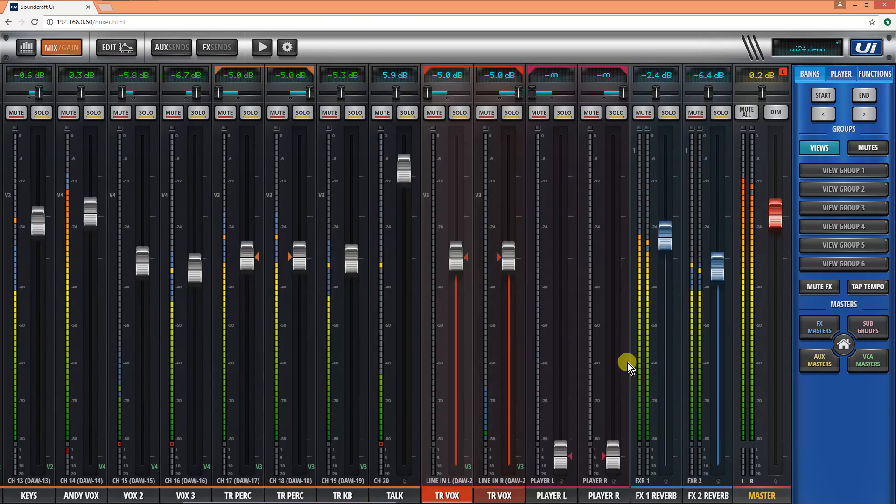
left_click_drag(322, 360, 558, 376)
left_click_drag(454, 366, 596, 372)
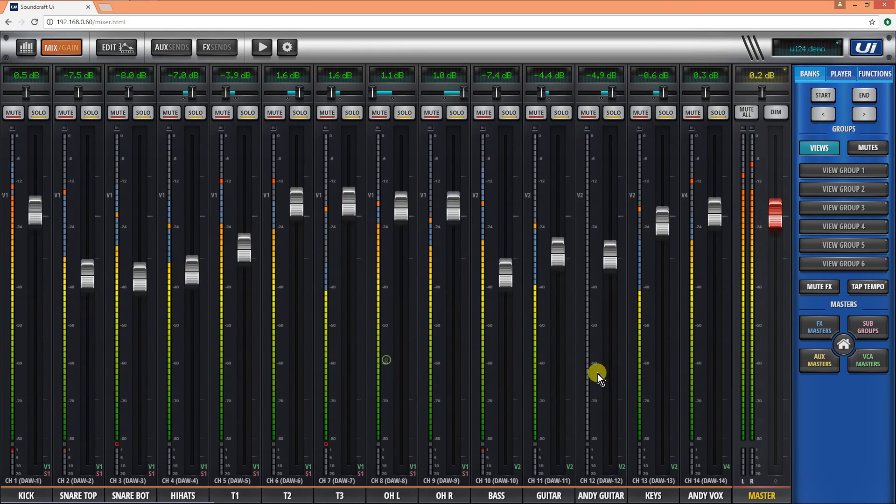
left_click_drag(603, 333, 560, 337)
left_click(648, 224)
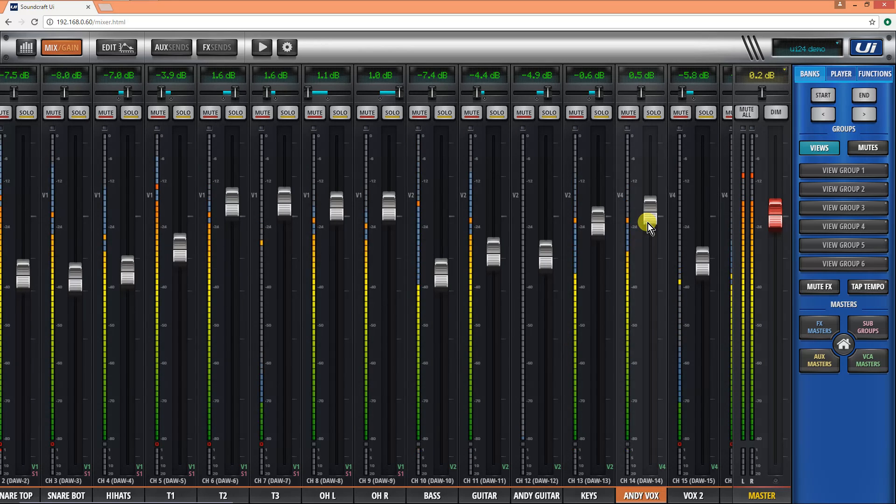
- Show the VCA masters and mute the drums, band, tracks and vox VCAs, toggling the tracks and band mutes for comparison
left_click(867, 362)
left_click(11, 116)
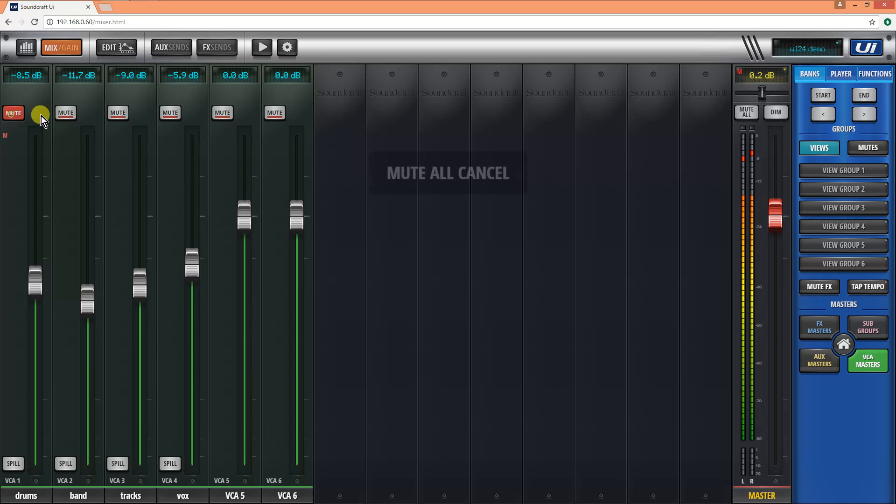
left_click(124, 114)
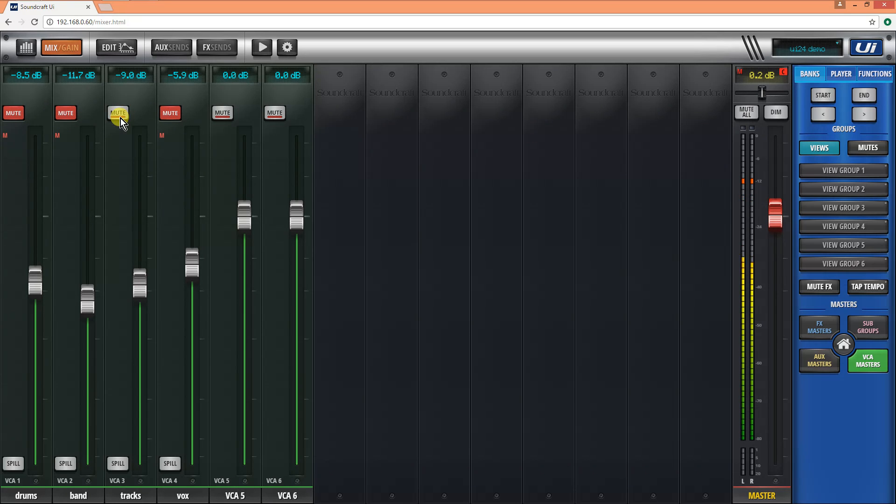
left_click(66, 113)
left_click(65, 116)
- Open the assignment page for view group 1 and name the group "main mix"
left_click(824, 171)
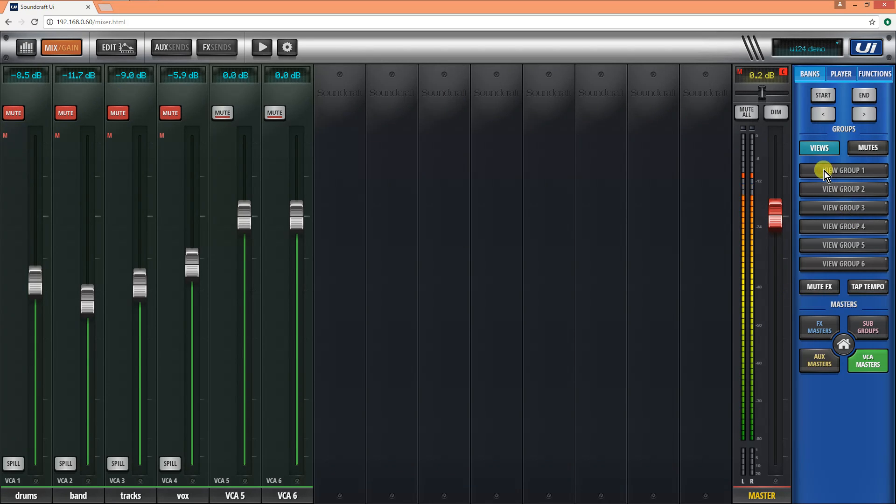
left_click(189, 109)
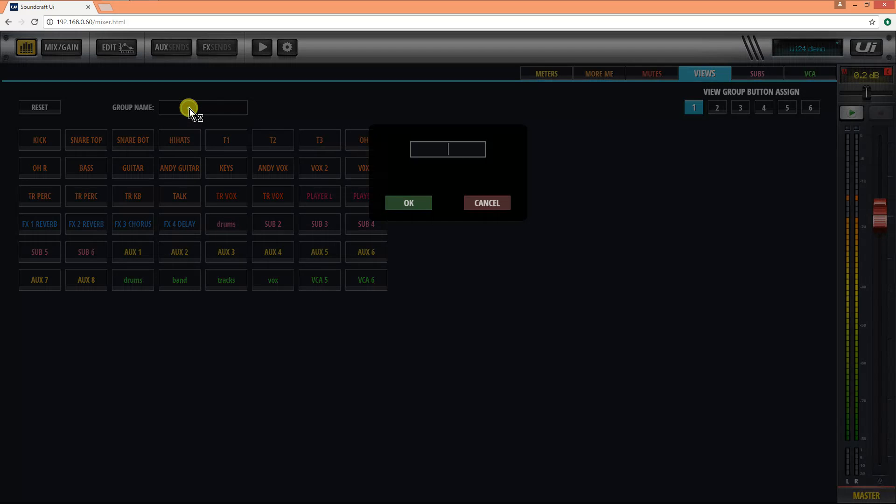
type("main mix")
key("Return")
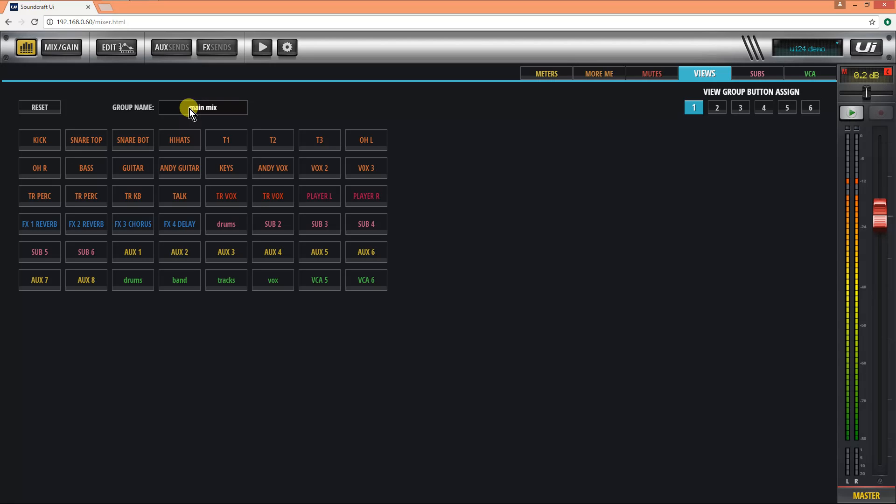
- Assign the drums, band, tracks and vox VCAs, the channel 14 vocal and the four FX returns to the main mix view group
left_click(128, 286)
left_click(170, 287)
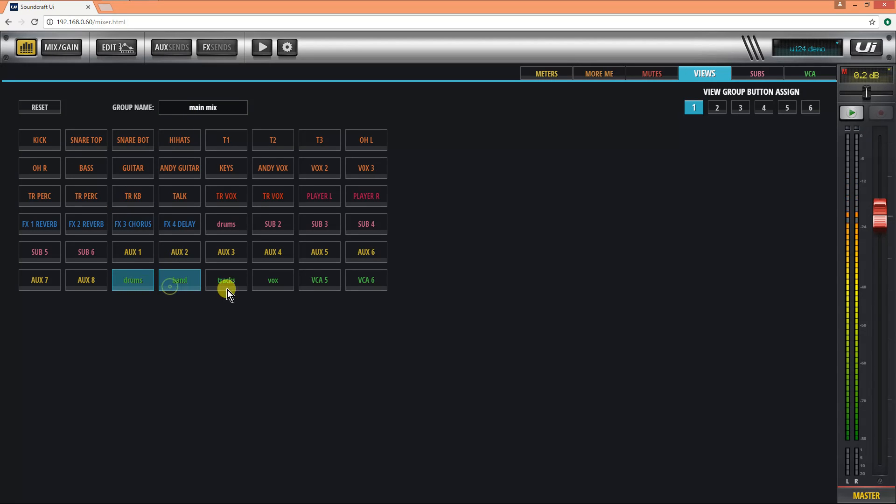
left_click(228, 289)
left_click(268, 290)
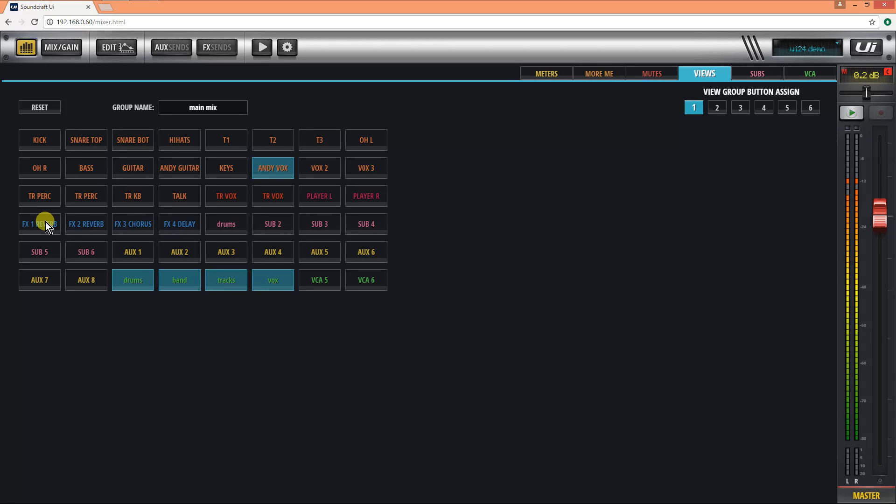
left_click(129, 230)
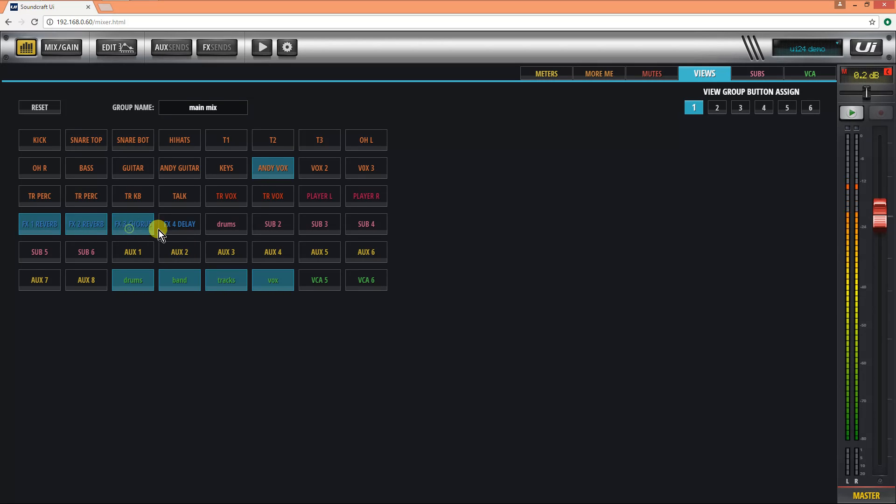
left_click(178, 224)
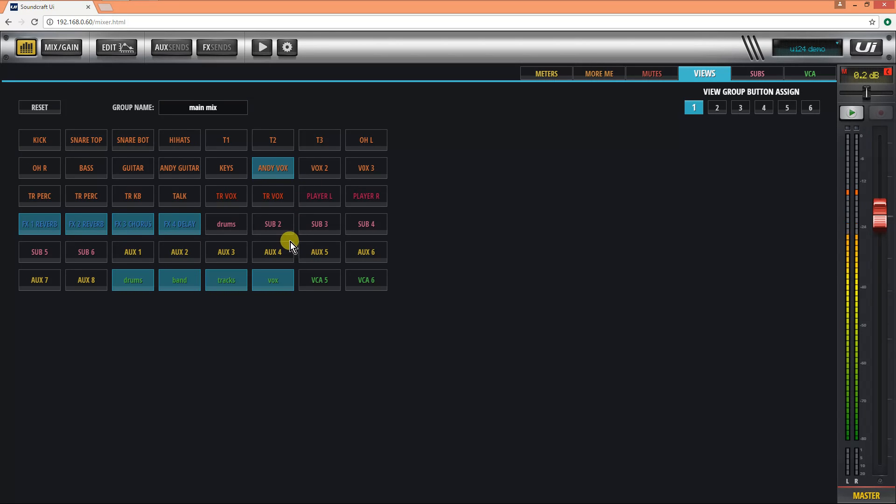
- Leave the view group assignment page and recall the main mix view group on the mixer
left_click(22, 49)
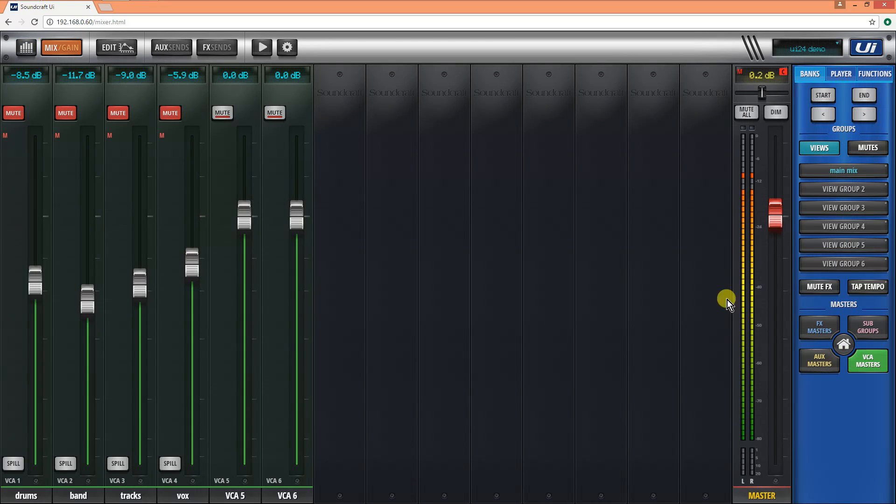
left_click(840, 170)
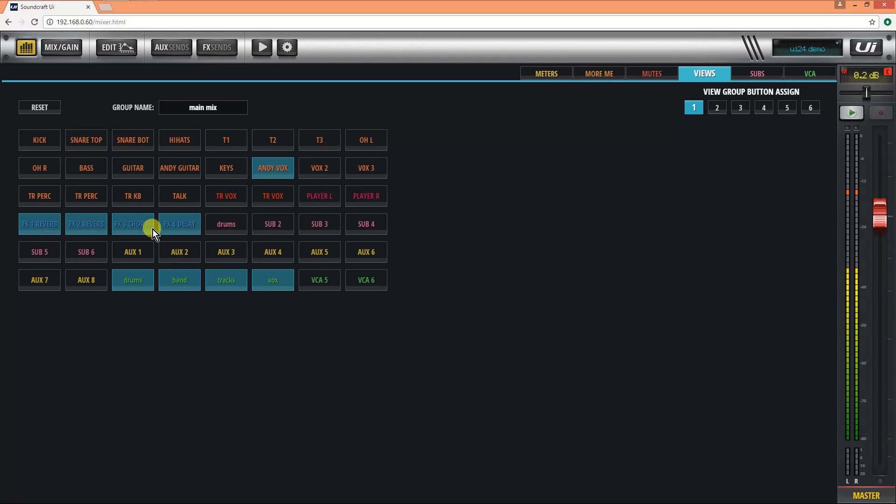
left_click(23, 50)
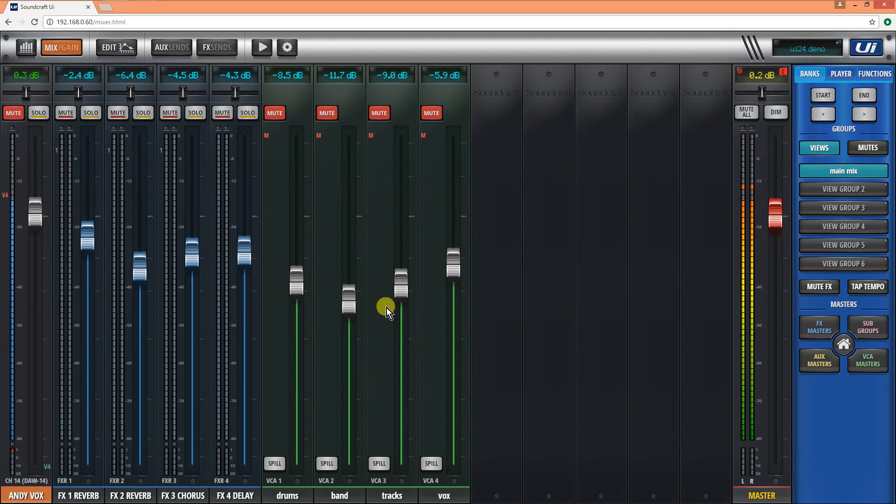
- Unmute the drums, band, tracks and vox VCAs in the main mix view
left_click(275, 113)
left_click(335, 113)
left_click(379, 113)
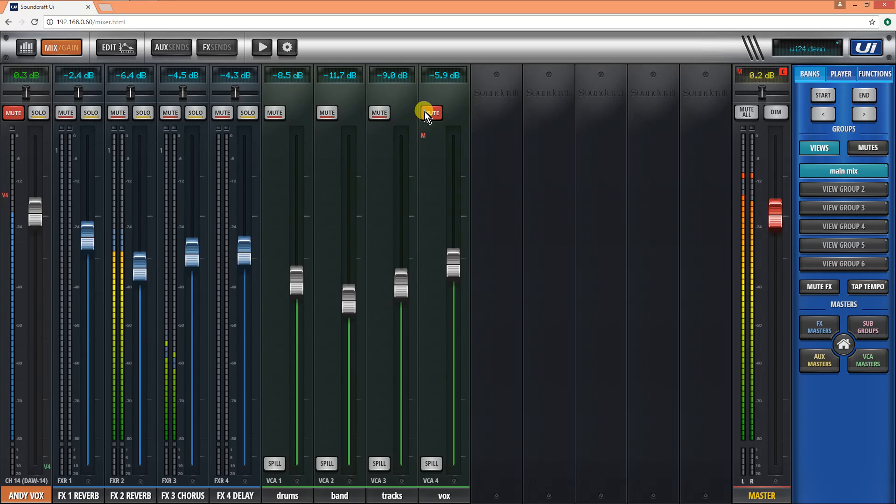
left_click(425, 113)
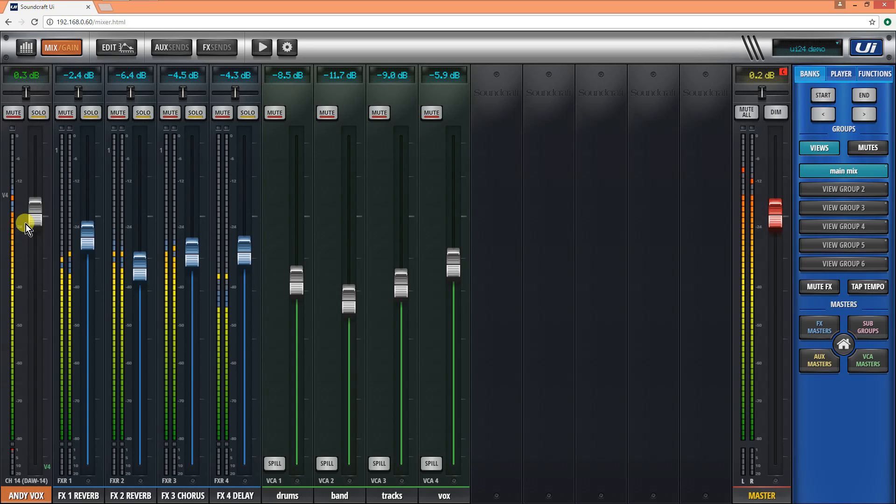
- Balance the main mix with the channel 14 vocal at about 0.1 dB, FX 1 reverb -4.7 dB, FX 4 delay -6.6 dB and drums VCA -5.6 dB
mouse_move(35, 210)
left_mouse_down()
mouse_move(35, 188)
mouse_move(34, 203)
left_mouse_up()
left_click_drag(84, 240, 85, 258)
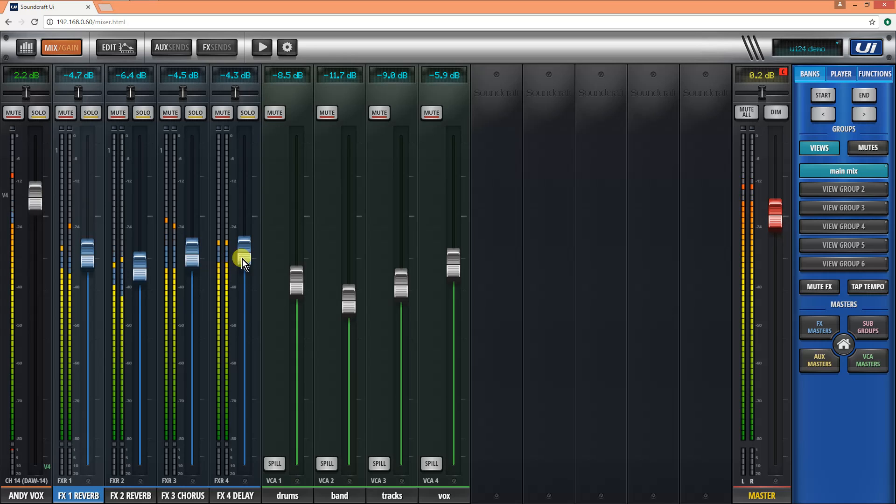
left_click_drag(242, 259, 243, 273)
left_click_drag(35, 207, 36, 223)
left_click_drag(299, 282, 293, 263)
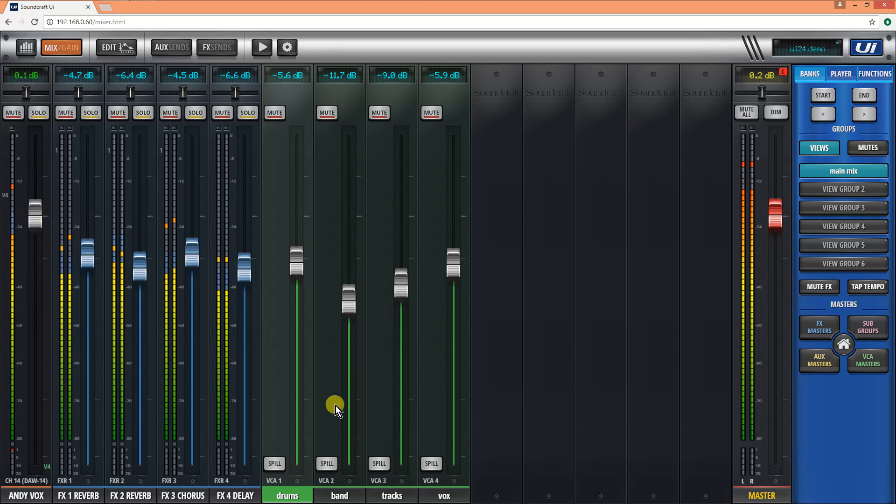
- Mute the four VCAs, spill the drums VCA to show its member channels, and close the spill again
left_click(274, 112)
left_click(327, 113)
left_click(379, 113)
left_click(432, 112)
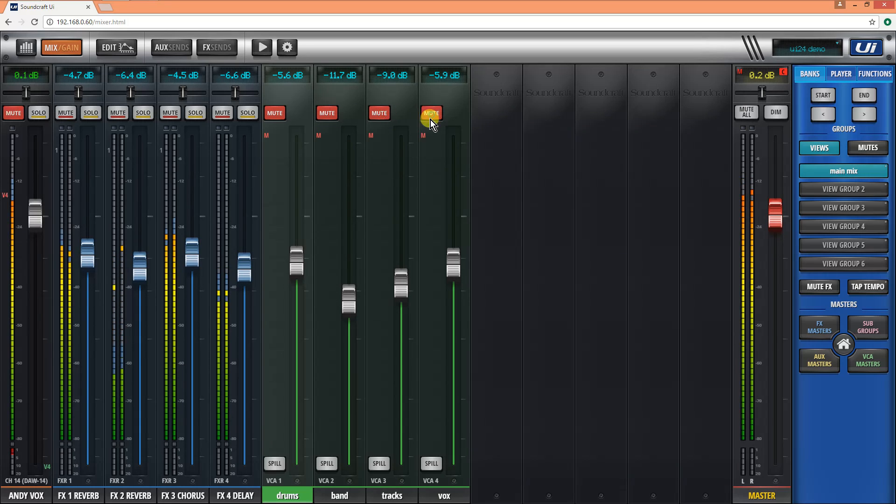
left_click(274, 464)
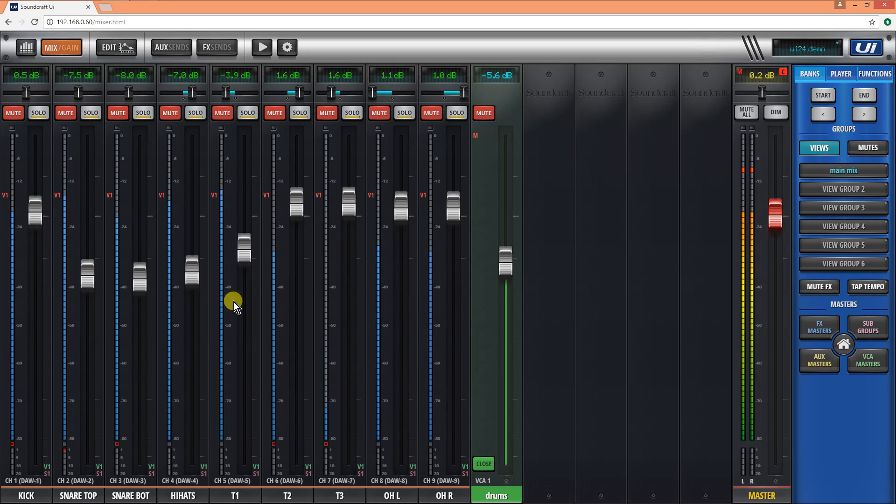
left_click(490, 464)
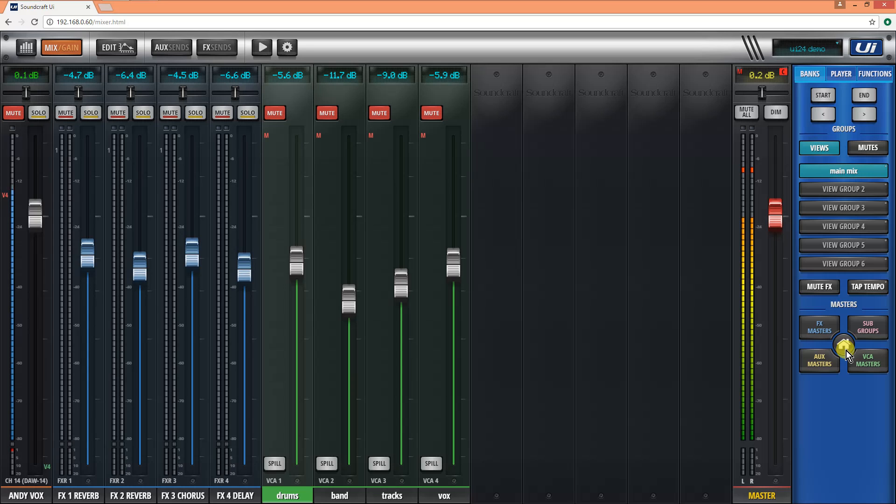
- Unmute the drums, band, tracks and vox VCAs and lower the channel 14 vocal fader to about -0.3 dB
left_click(278, 114)
left_click(326, 113)
left_click(380, 113)
left_click(425, 113)
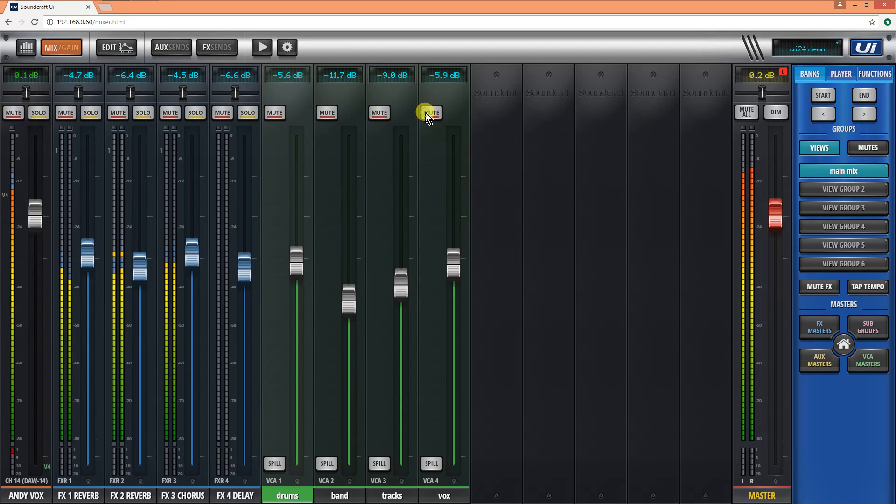
left_click_drag(27, 216, 34, 221)
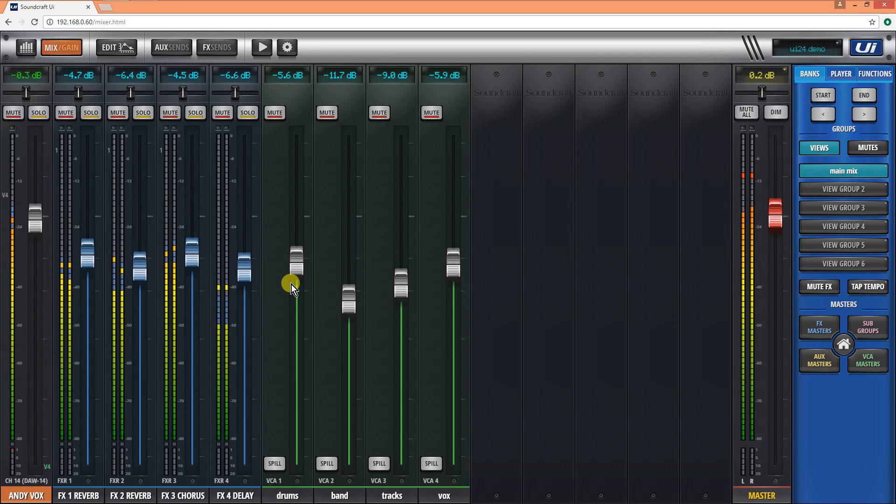
- Mute the band, tracks and vox VCAs so that only the drums VCA stays active
left_click(326, 113)
left_click(379, 113)
left_click(431, 113)
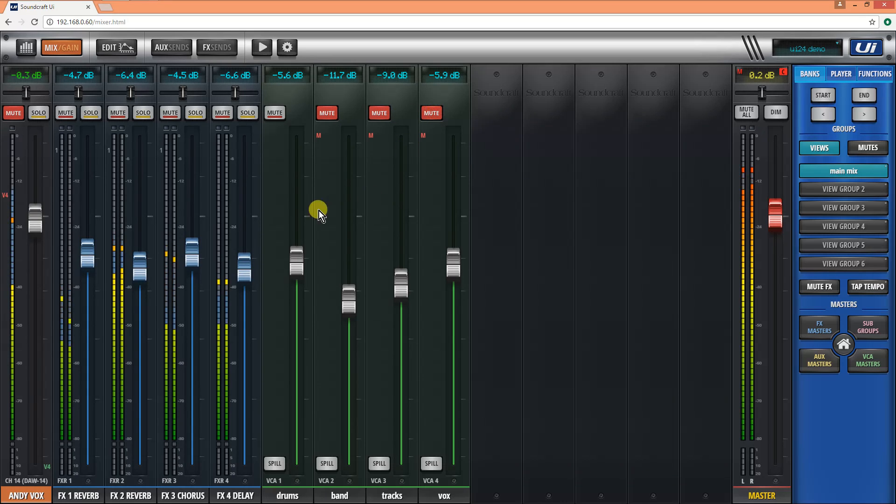
- In the FX 2 reverb return's EQ, add a high-pass below 100 Hz, boost band 2 near 500 Hz and cut band 3 about -2.7 dB at 4.25 kHz
left_click(129, 498)
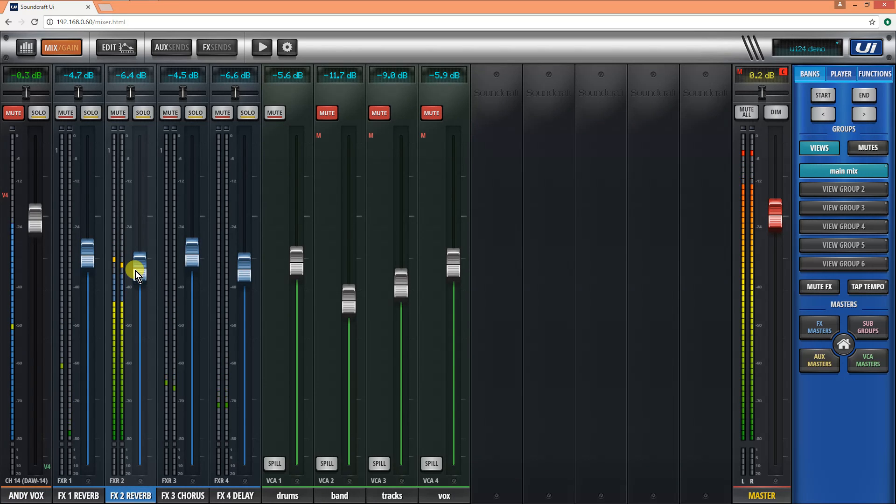
left_click(120, 54)
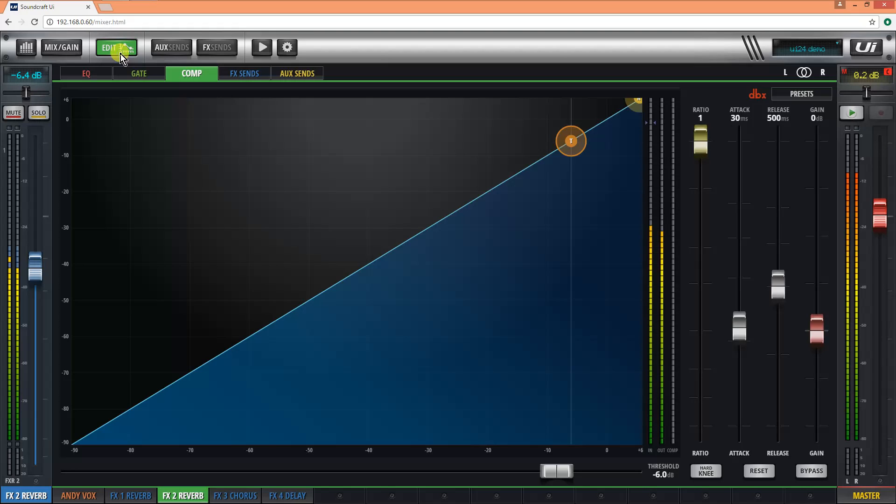
left_click(72, 74)
left_click_drag(132, 287, 216, 292)
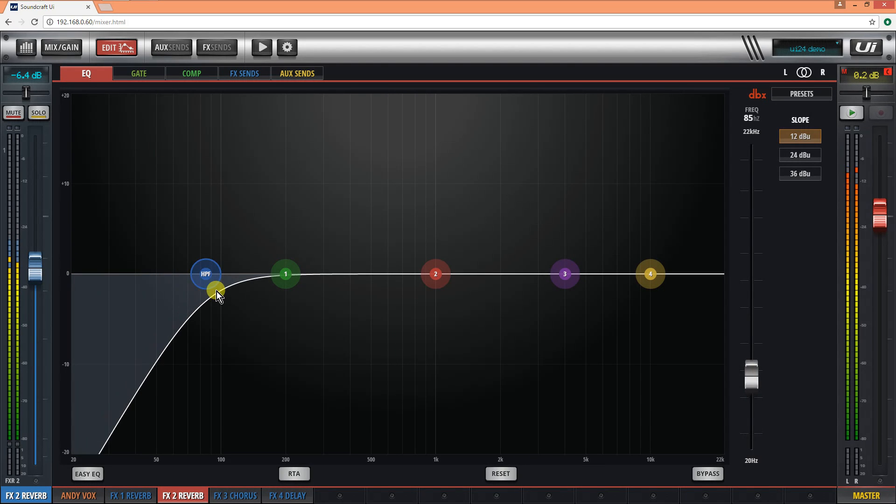
left_click_drag(440, 278, 381, 172)
left_click_drag(568, 276, 573, 301)
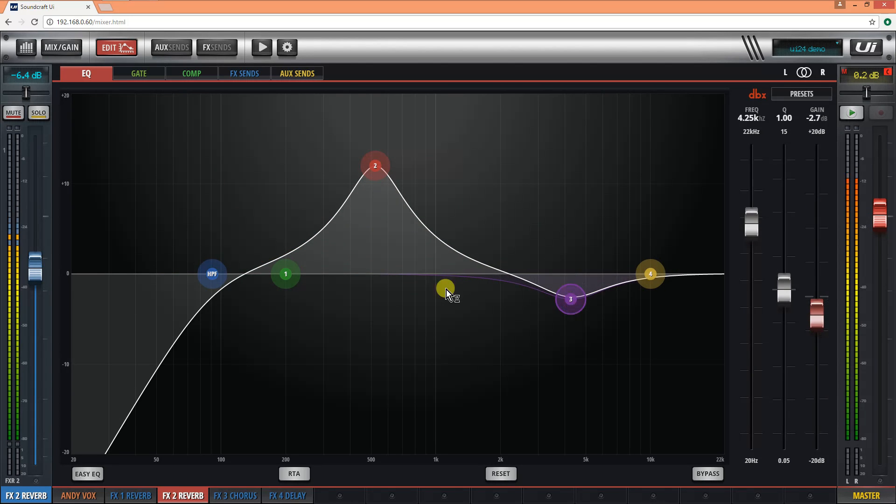
- Toggle the RTA overlay on and off, set EQ band 2 to about 540 Hz and +11.5 dB, and return to the mixer
left_click(292, 471)
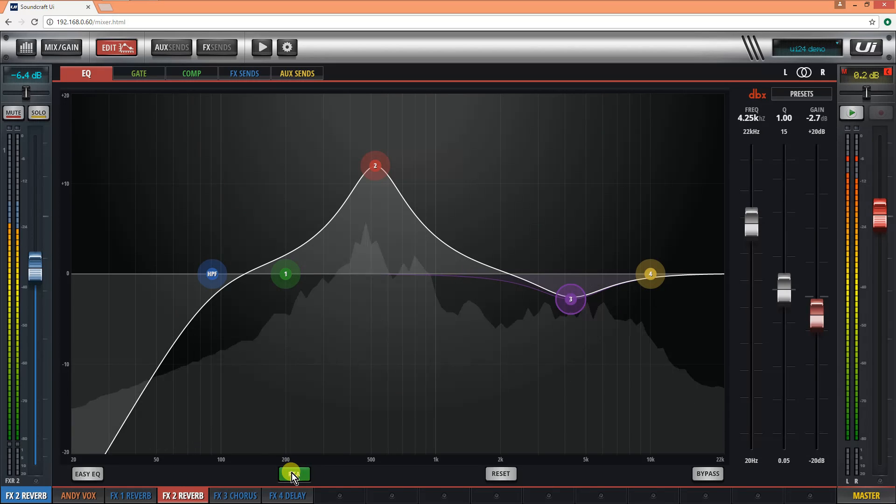
left_click(292, 472)
left_click(340, 203)
mouse_move(376, 166)
left_mouse_down()
mouse_move(381, 149)
mouse_move(379, 169)
left_mouse_up()
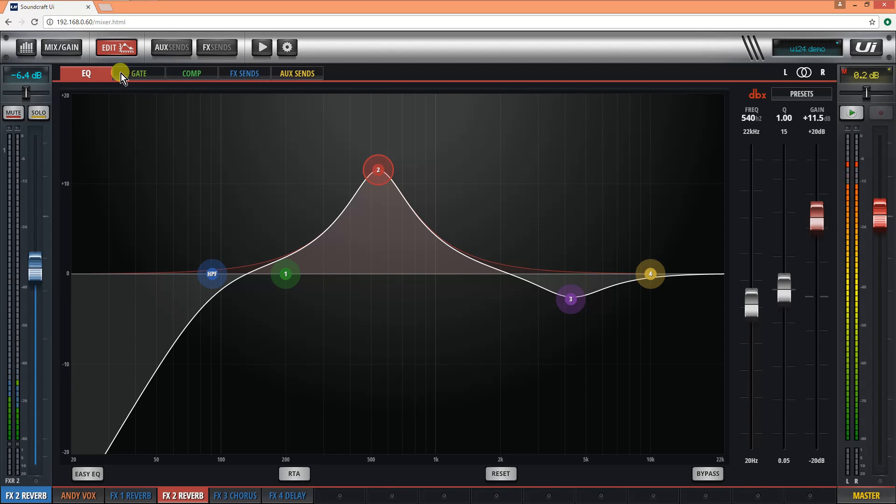
left_click(108, 43)
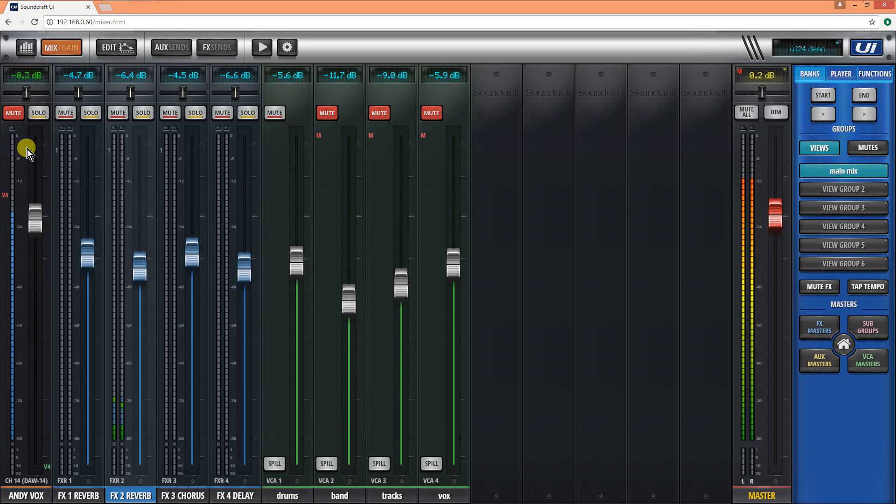
- Override the mute on the channel 14 vocal, show the input channels and tap in a tempo of 95 BPM
left_click(13, 113)
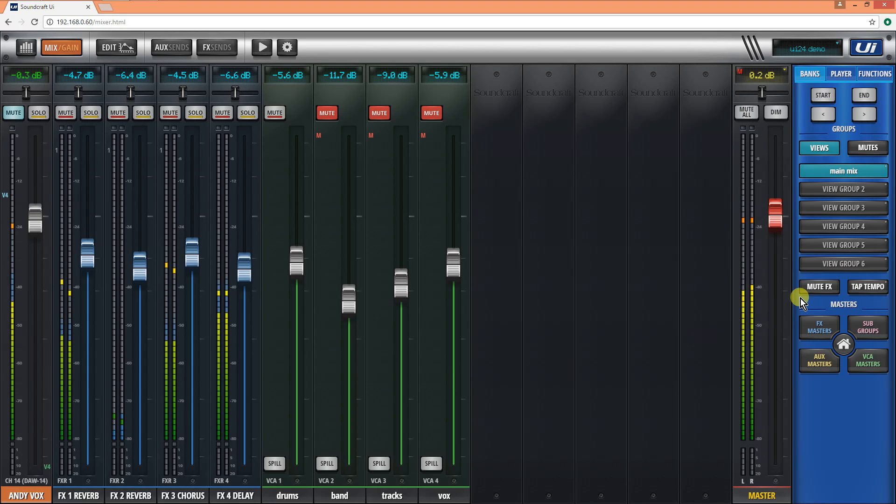
left_click(842, 344)
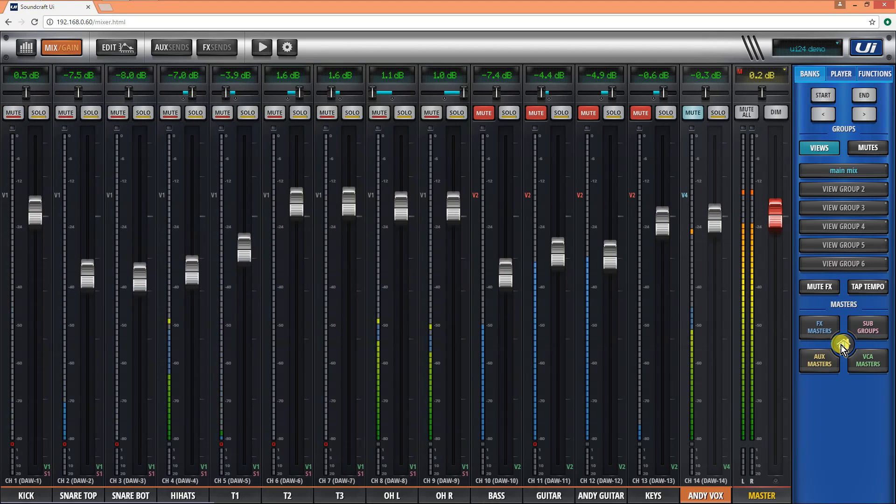
left_click(862, 292)
left_click(863, 293)
left_click(863, 292)
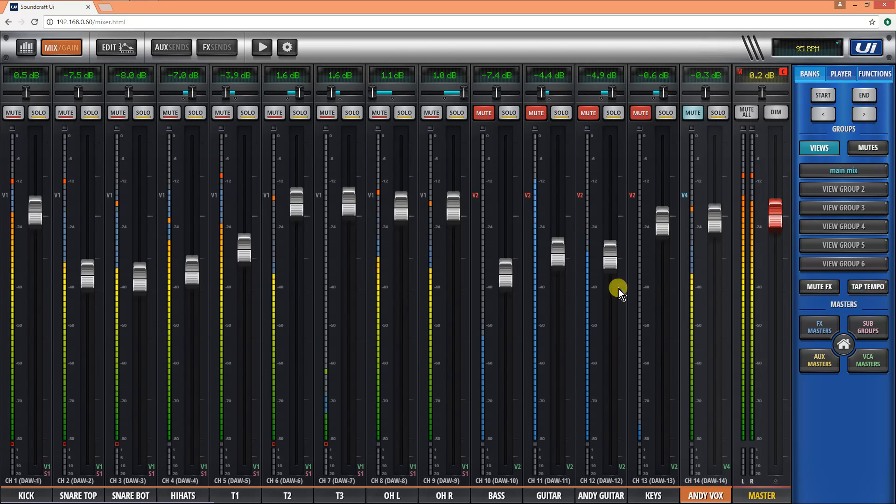
- Show the VCA masters, unmute the band, tracks and vox VCAs, and return to the input channels
left_click_drag(486, 382, 389, 390)
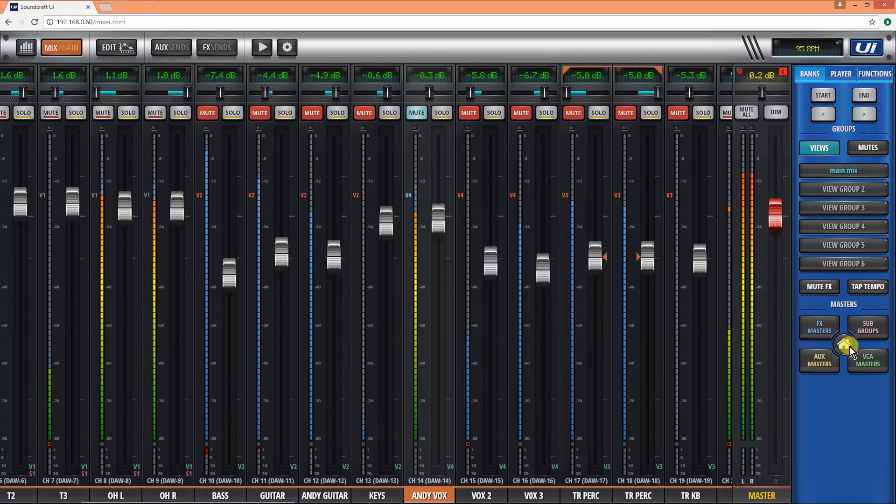
left_click(864, 359)
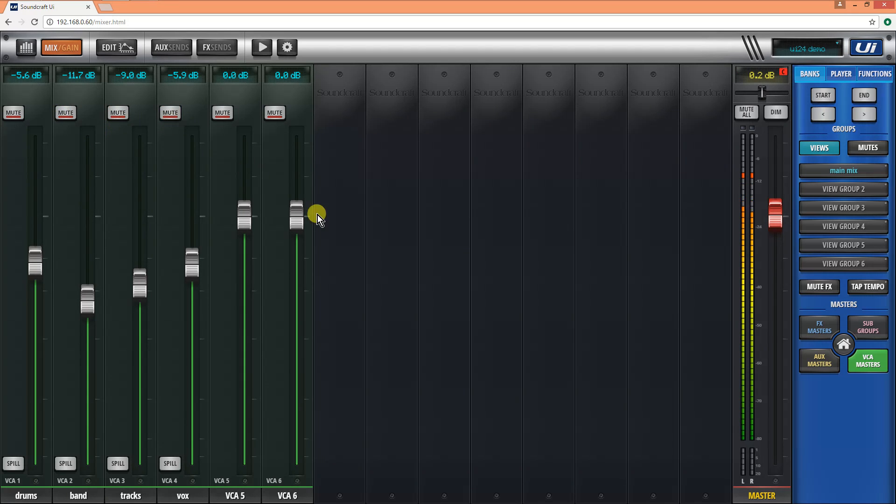
left_click(873, 365)
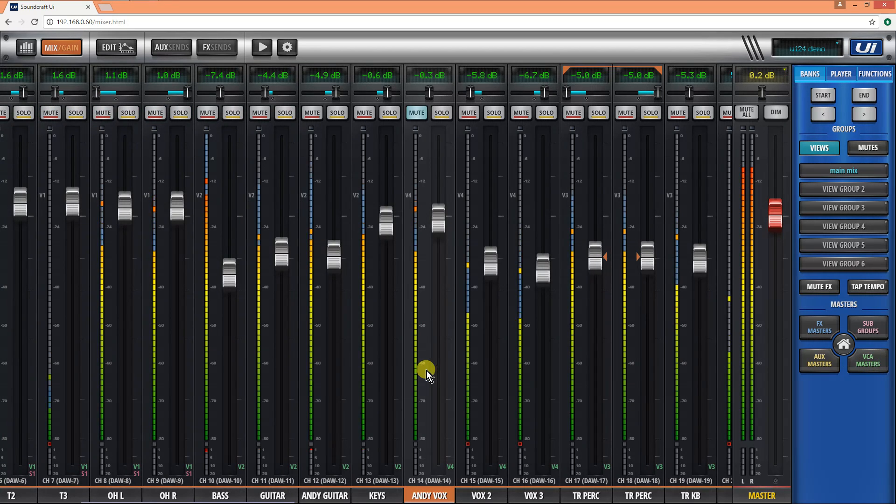
- Raise the channel 11 guitar to about 0.8 dB, the channel 12 guitar to 0.7 dB and the bass to -1.4 dB
left_click_drag(340, 348, 441, 356)
left_click_drag(431, 252, 438, 205)
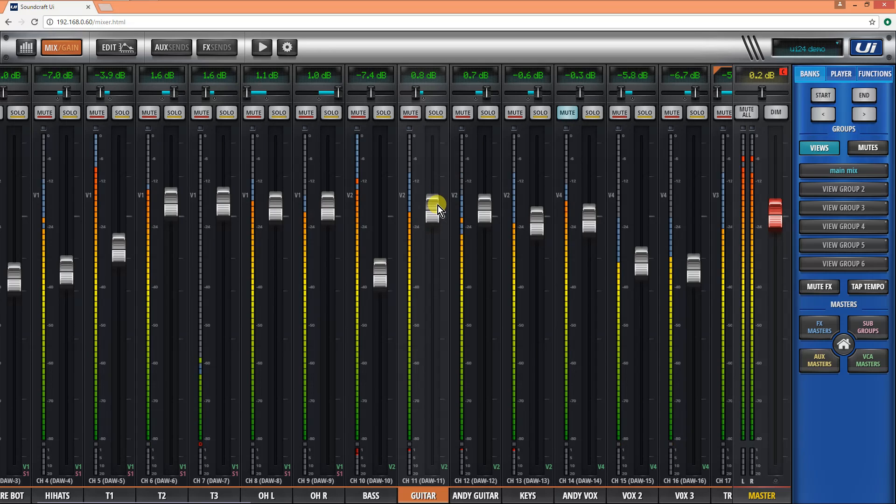
left_click_drag(382, 267, 377, 233)
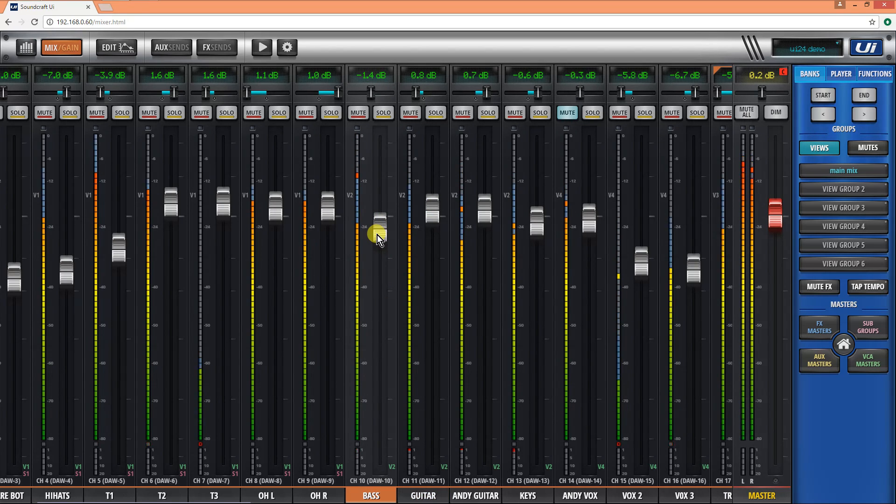
- Tap the tempo again and raise the channel 14 vocal fader in small moves to about 4.4 dB
left_click(861, 282)
left_click_drag(576, 355, 542, 352)
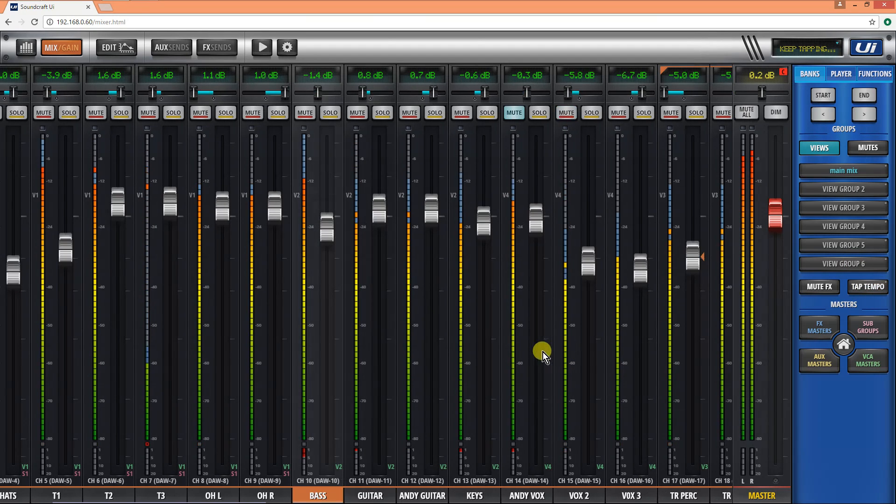
left_click(534, 219)
left_click_drag(534, 203, 533, 195)
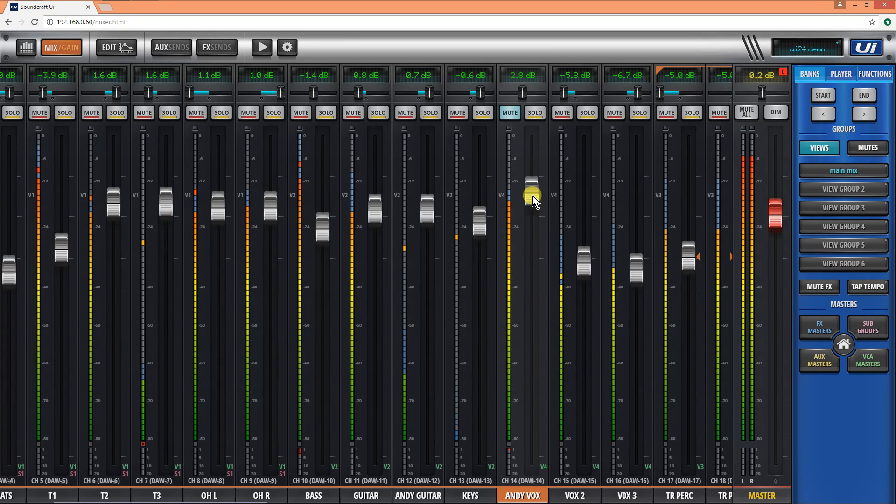
left_click_drag(532, 196, 530, 190)
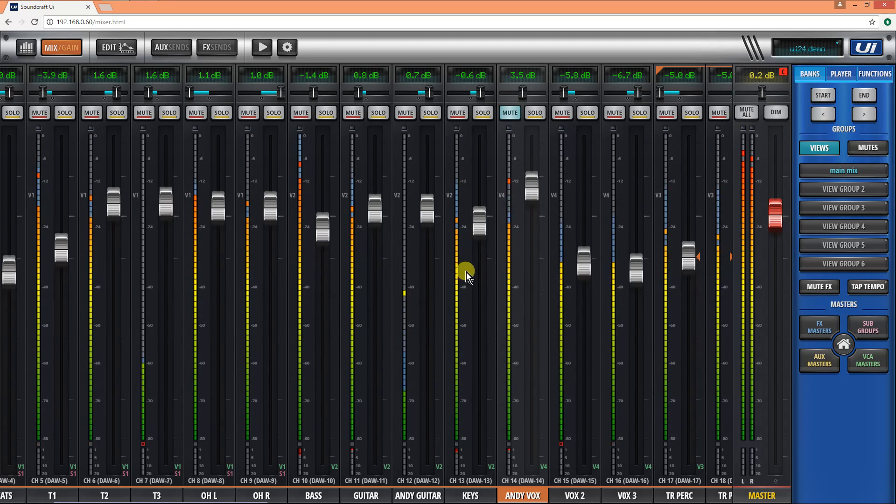
left_click_drag(531, 195, 533, 193)
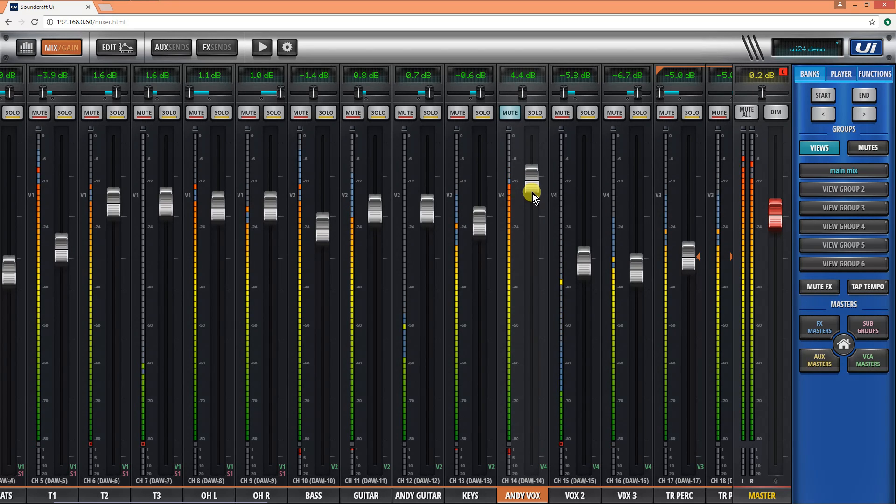
- Lower the channel 11 guitar to about 0.1 dB and the channel 12 guitar to 0.2 dB, and raise the channel 14 vocal to 5.3 dB
left_click_drag(533, 193, 504, 198)
left_click_drag(376, 214, 424, 219)
left_click_drag(537, 191, 530, 184)
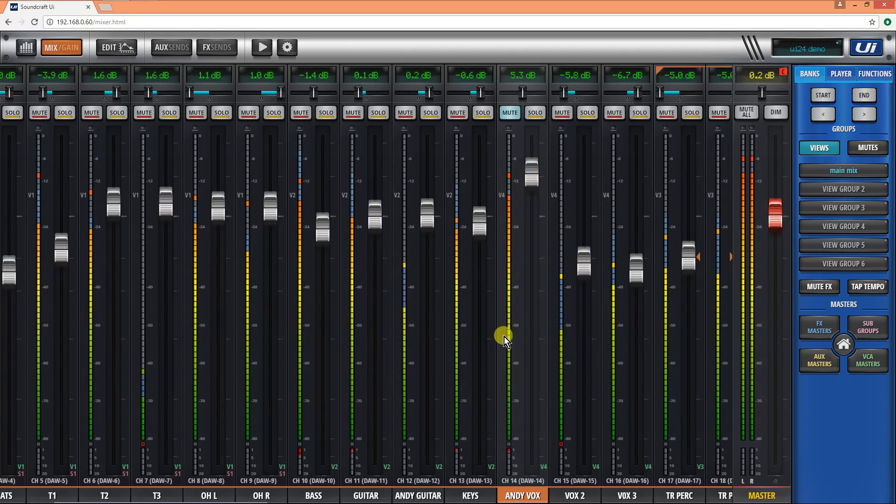
- Raise the linked line-in TR VOX faders, and set VOX 3 to about -5.1 dB and VOX 2 to about -5.4 dB
left_click_drag(544, 348, 335, 335)
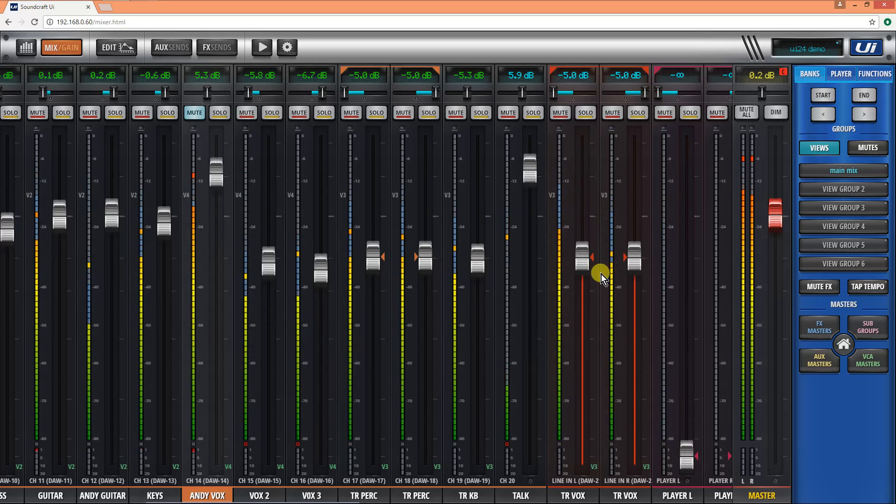
left_click_drag(579, 262, 586, 234)
left_click_drag(536, 338, 640, 338)
left_click_drag(622, 267, 570, 261)
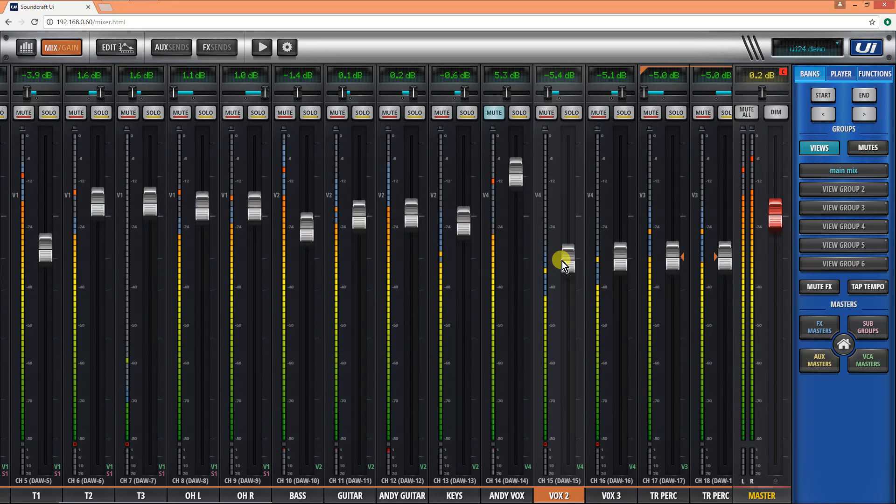
- Set the channel 11 guitar to 0.2 dB, channel 12 guitar to -0.3 dB, keys to 0.2 dB and channel 14 vocal to 4.9 dB
left_click_drag(334, 304, 441, 315)
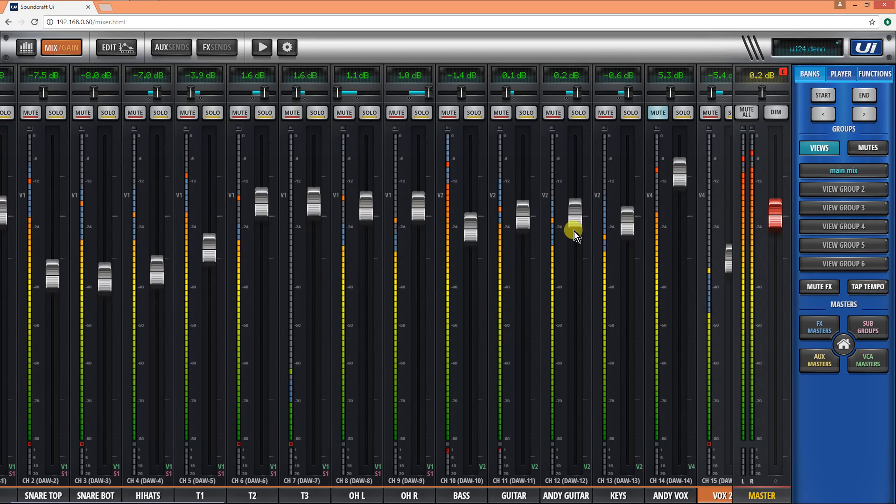
left_click(523, 220)
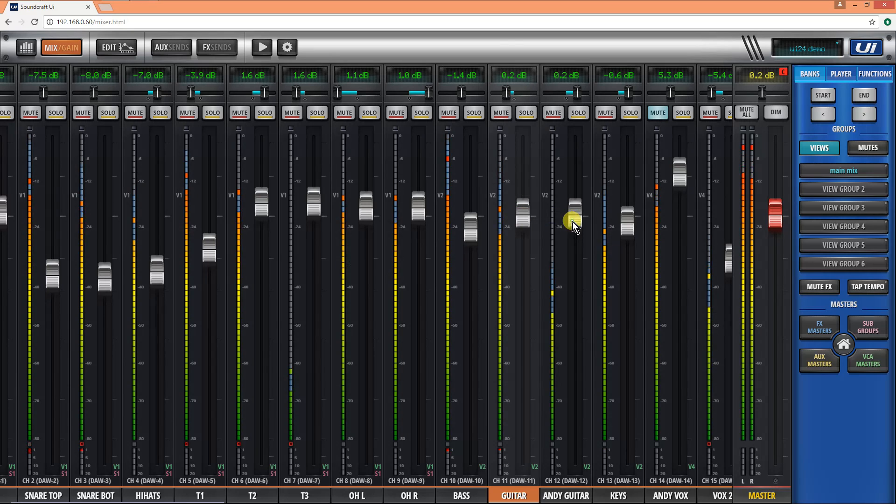
left_click_drag(573, 222, 573, 226)
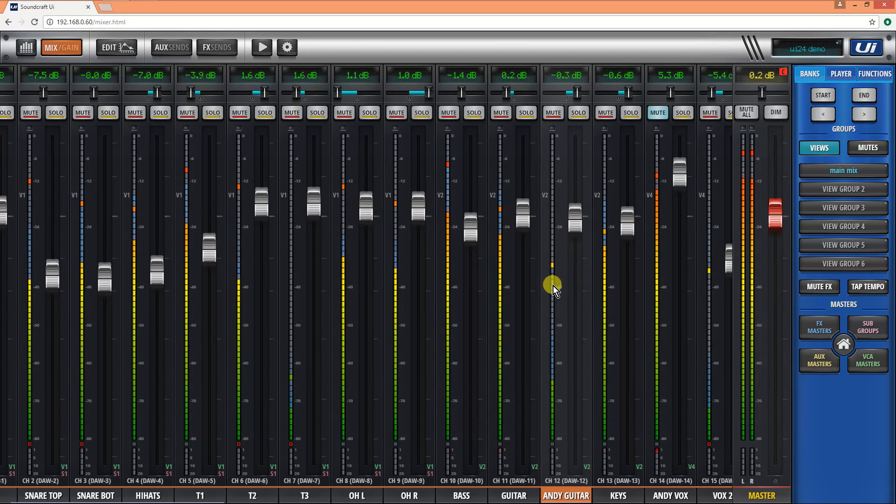
left_click_drag(631, 226, 631, 219)
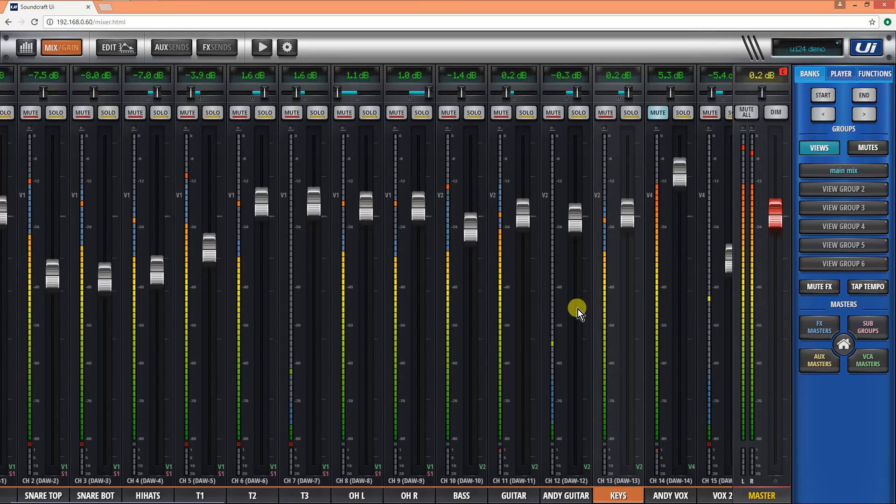
left_click(674, 183)
left_click_drag(676, 185, 678, 188)
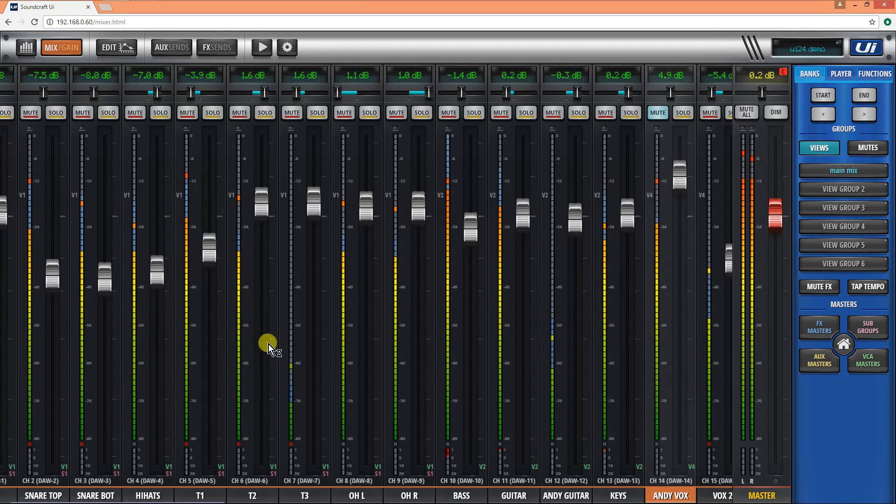
- Raise the snare top fader to -2.9 dB, the kick to about 1.2 dB and the linked TR PERC channels to 0.1 dB
left_click_drag(256, 344, 542, 357)
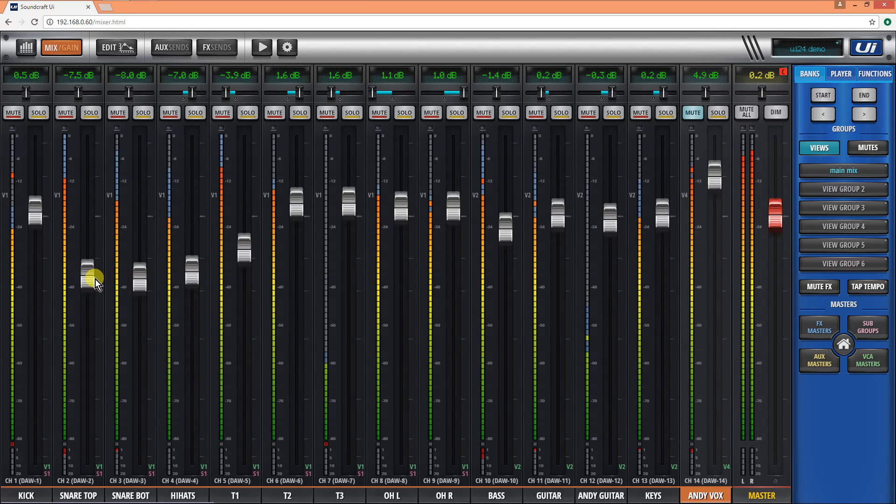
left_click_drag(94, 272, 95, 247)
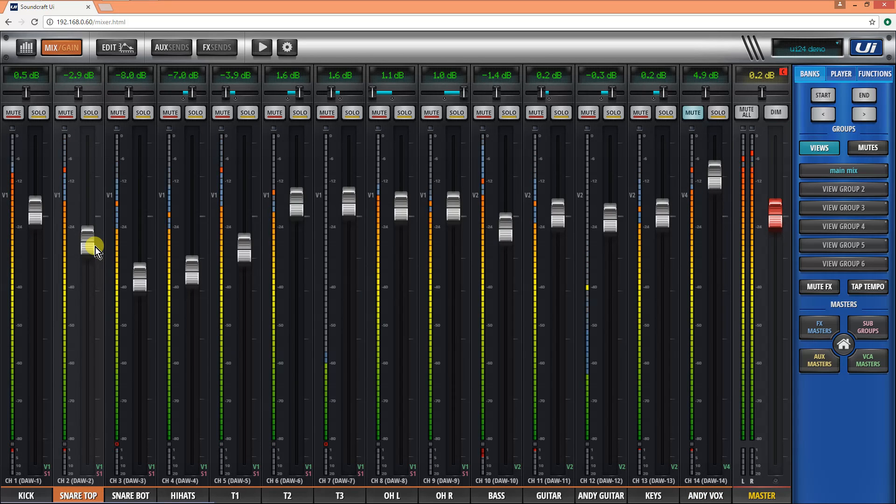
left_click_drag(31, 213, 31, 208)
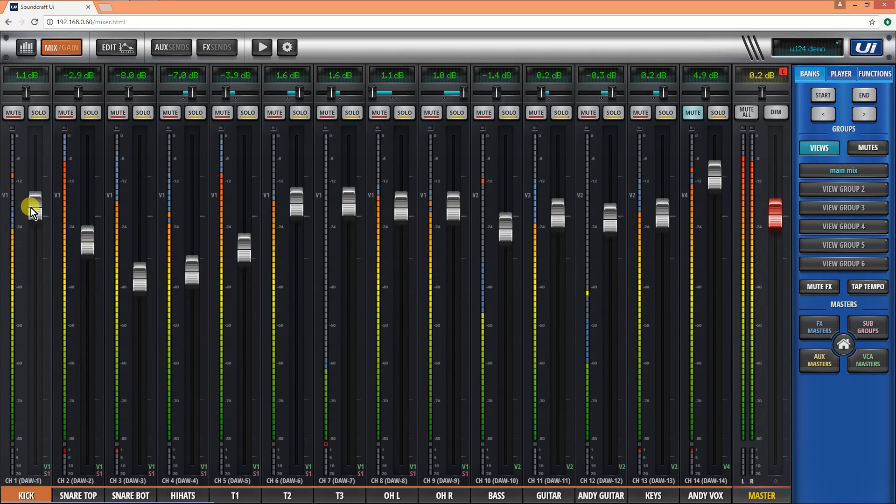
left_click_drag(432, 408, 209, 407)
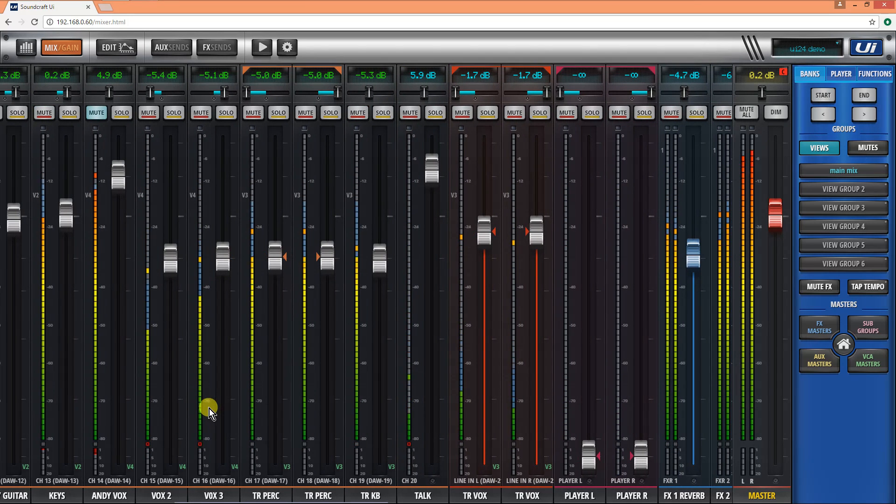
left_click_drag(284, 259, 284, 217)
- Raise the channel 11 guitar to 2.1 dB and set its send to the FX 3 chorus to about -3.0 dB
left_click_drag(308, 285, 617, 366)
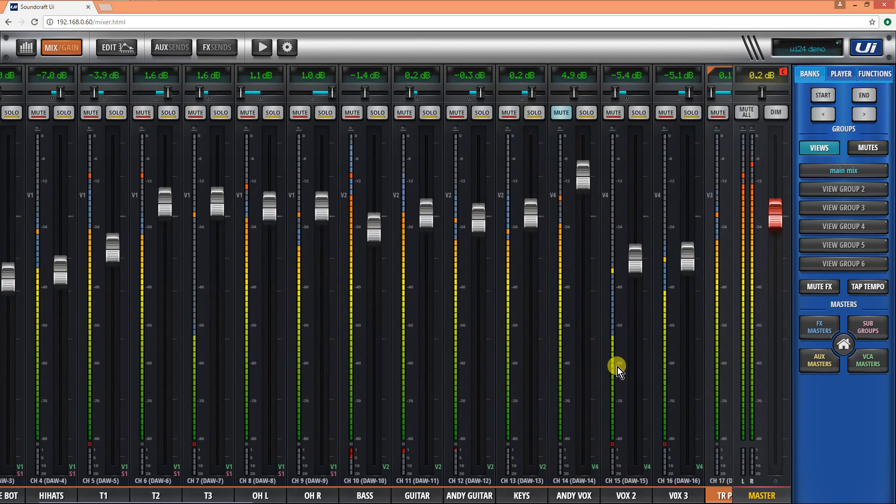
left_click_drag(424, 212, 423, 201)
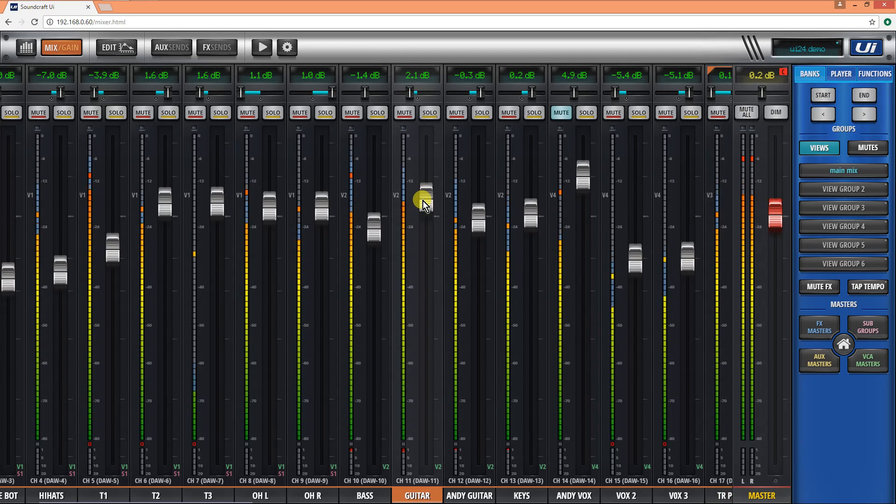
left_click(121, 48)
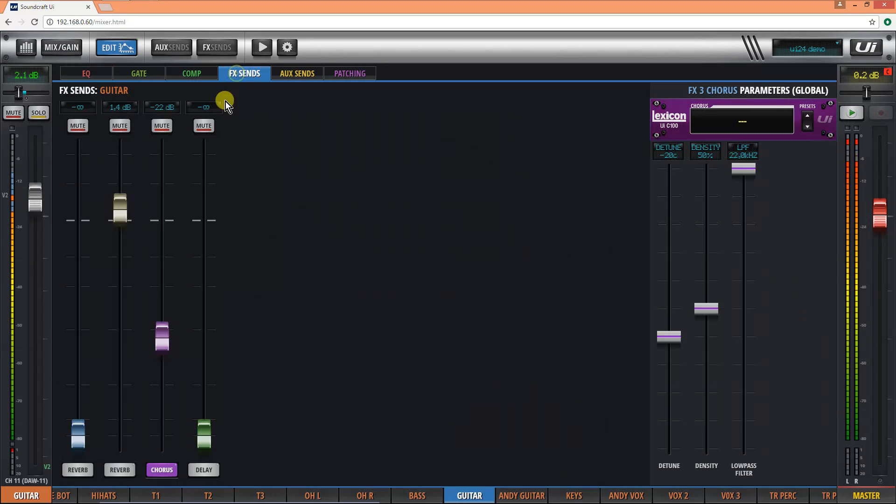
left_click(237, 74)
left_click_drag(164, 298, 159, 242)
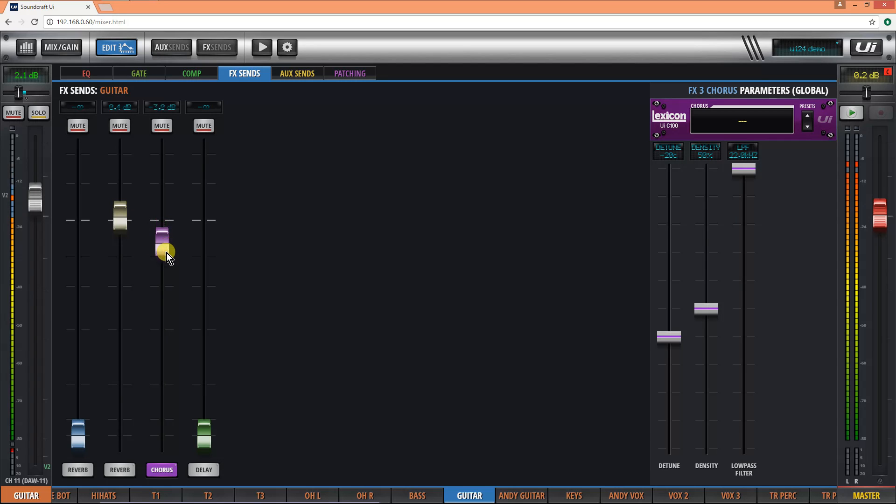
left_click(110, 49)
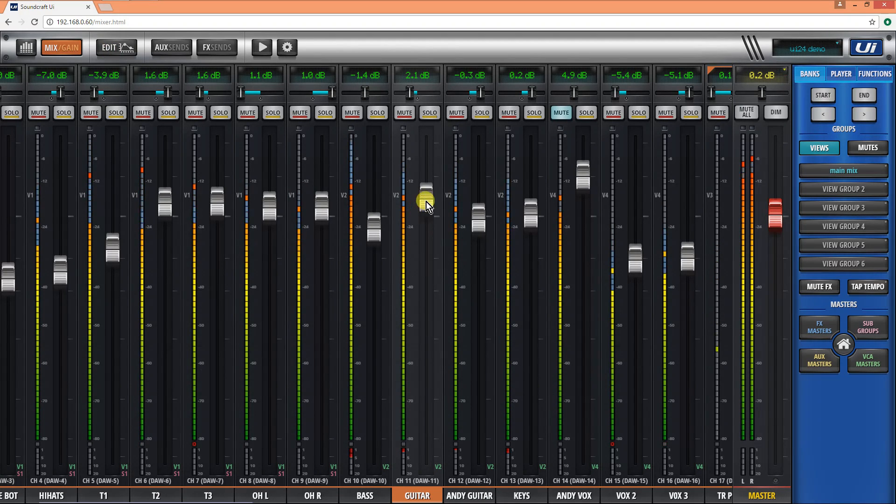
- Lower the channel 11 guitar to -0.7 dB and bass to -2.4 dB, and raise the channel 12 guitar to 0.0 dB and channel 14 vocal to 5.1 dB
left_click_drag(425, 201, 426, 203)
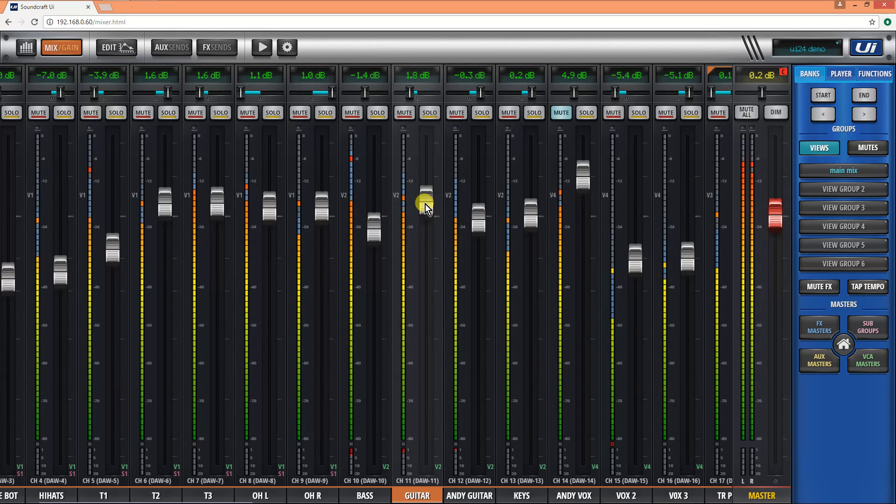
left_click_drag(425, 204, 424, 206)
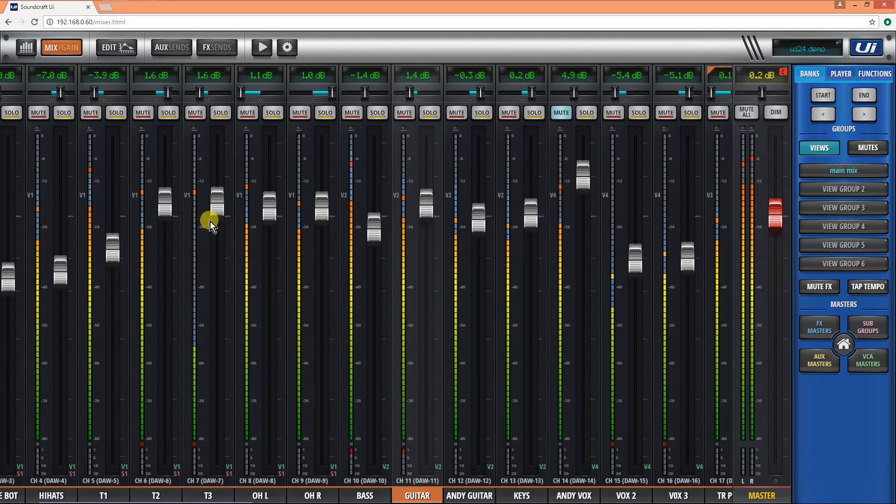
left_click_drag(377, 234, 377, 243)
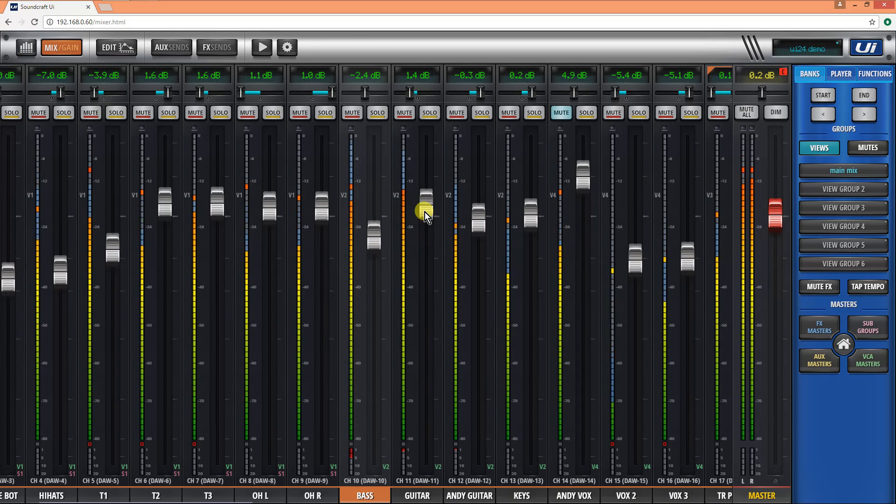
left_click_drag(424, 211, 475, 225)
left_click_drag(586, 182, 584, 180)
- Raise the FX 2 reverb return to -2.2 dB and the FX 1 reverb return to -3.1 dB
left_click_drag(569, 342, 256, 344)
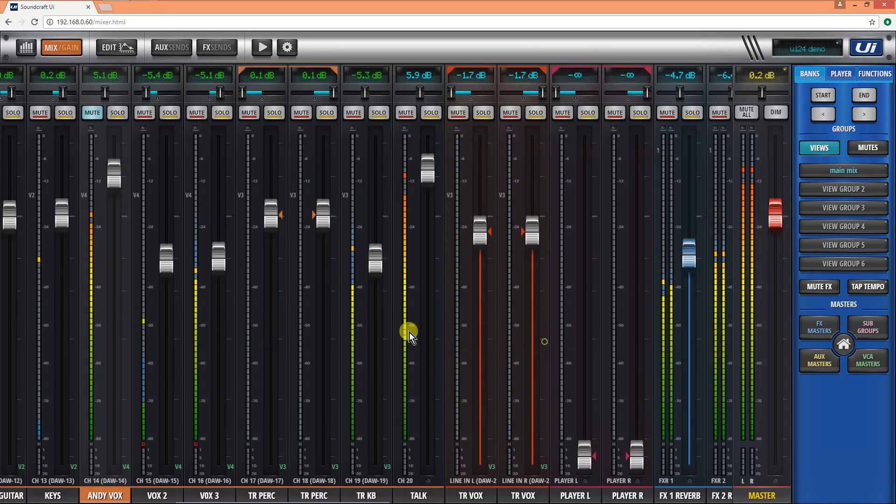
left_click_drag(406, 334, 335, 329)
left_click_drag(426, 275, 429, 243)
left_click(376, 251)
left_click_drag(376, 251, 374, 243)
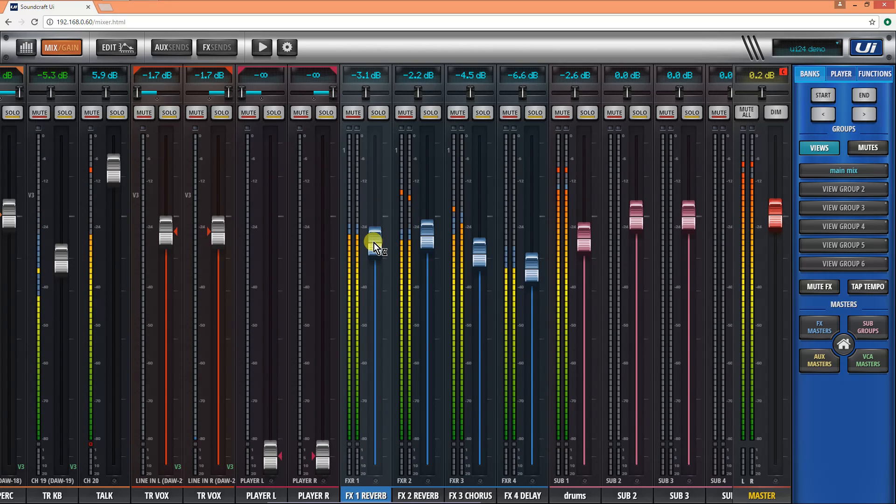
- Tap in a tempo of 123 BPM, raise the FX 3 chorus return to 0.0 dB and lower the FX 1 reverb return to -6.6 dB
left_click(867, 286)
left_click(867, 286)
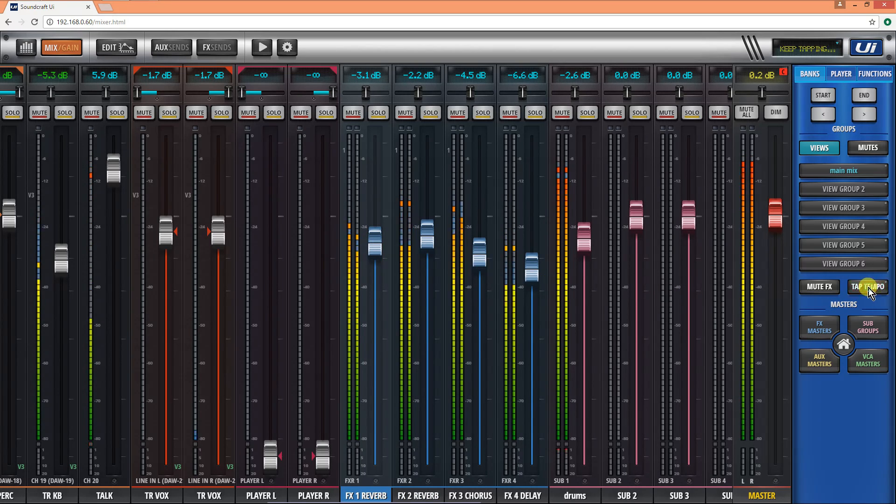
left_click_drag(372, 245, 373, 254)
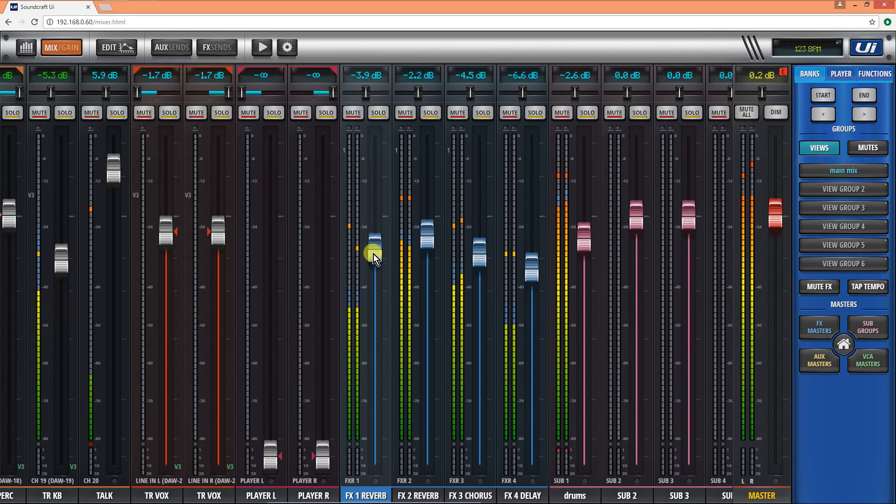
left_click_drag(479, 265, 477, 225)
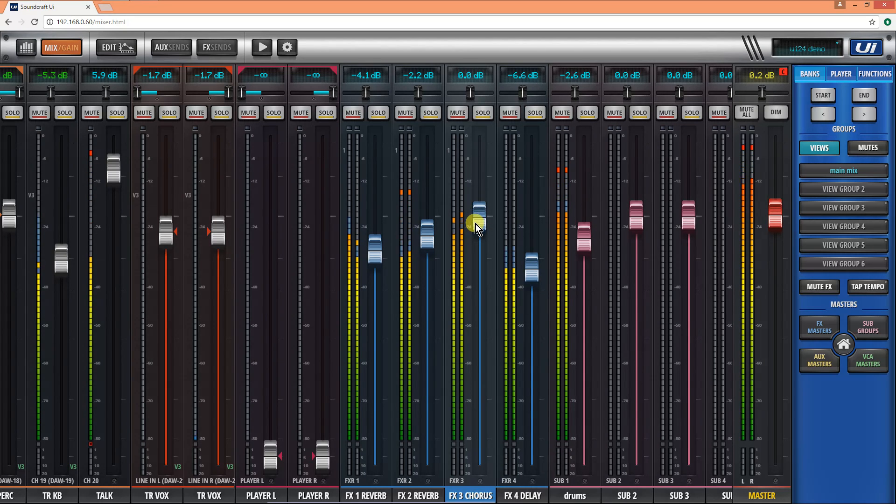
left_click_drag(367, 255, 376, 272)
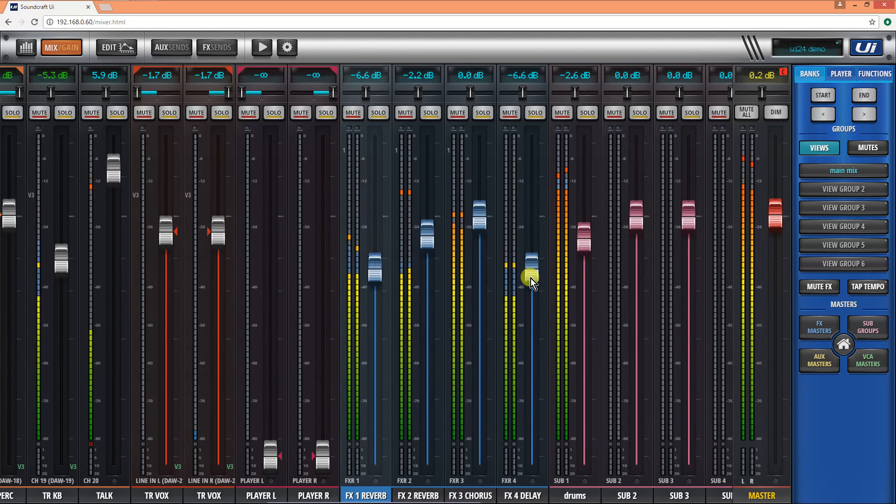
- Rebalance the effect returns: FX 4 delay to -4.4 dB, FX 1 reverb to -4.6 dB, FX 3 chorus to -1.5 dB and FX 2 reverb to -4.0 dB
left_click(532, 276)
left_click_drag(537, 274, 532, 253)
left_click_drag(378, 266, 373, 250)
left_click_drag(481, 227, 429, 255)
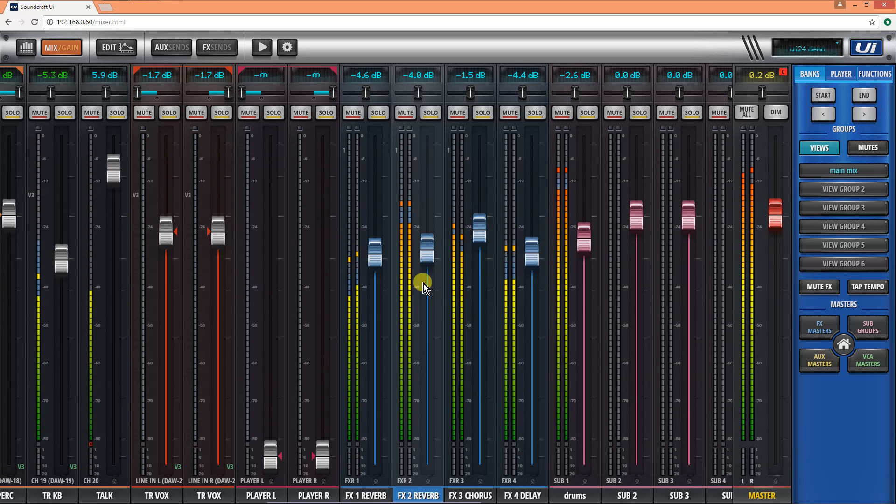
- Reshape the FX 2 reverb return's EQ by turning band 2 into a midrange cut and boosting bands 3 and 4
left_click(111, 49)
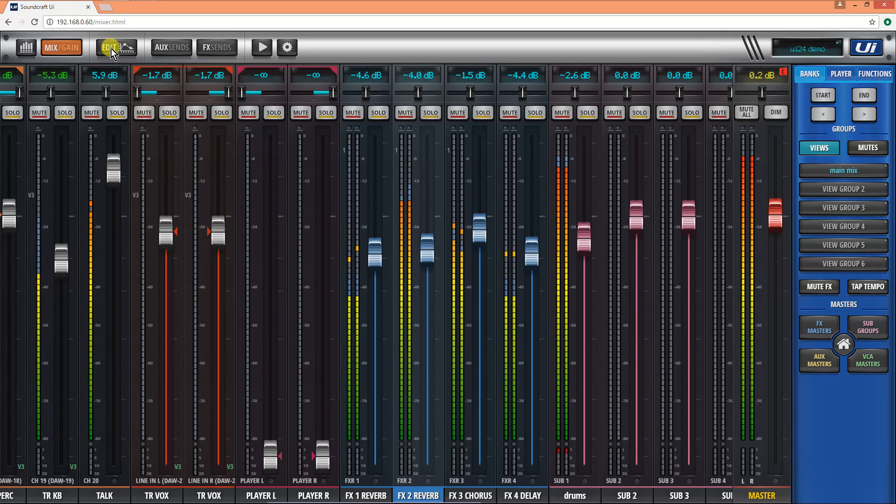
left_click(91, 74)
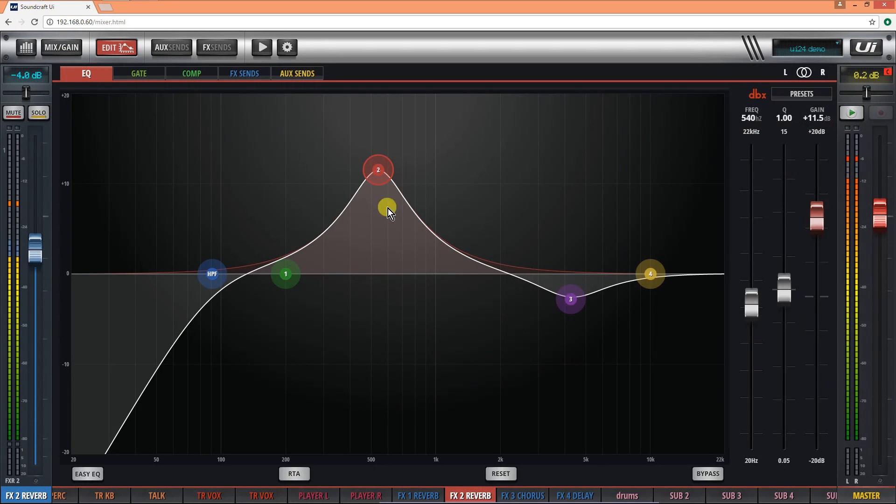
left_click_drag(376, 173, 388, 321)
left_click_drag(570, 299, 571, 239)
mouse_move(647, 259)
left_mouse_down()
mouse_move(651, 242)
mouse_move(642, 251)
left_mouse_up()
left_click(114, 48)
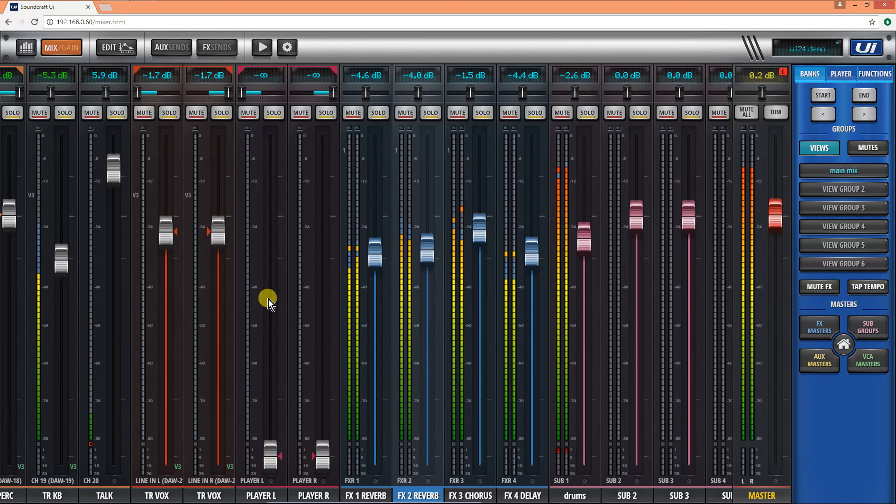
- Raise the linked line-in TR VOX faders to -0.8 dB, the linked TR PERC channels to 0.4 dB and TR KB to 0.6 dB
left_click_drag(251, 297, 506, 314)
left_click_drag(539, 270, 547, 236)
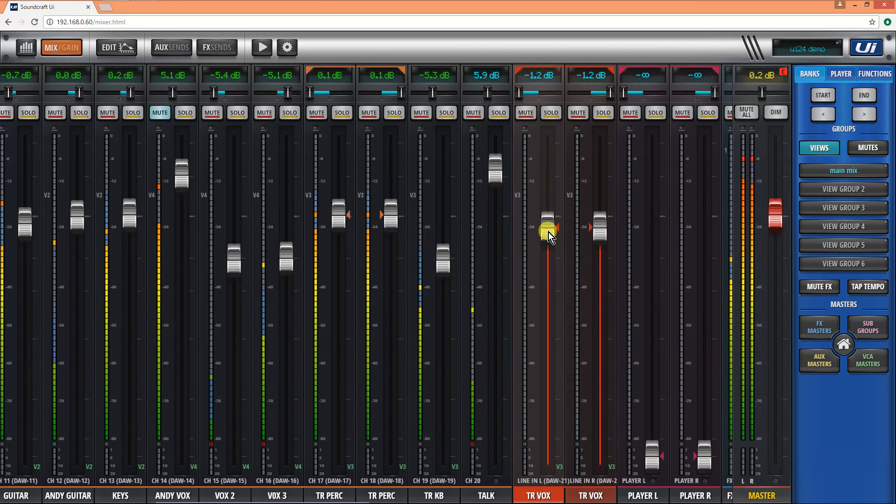
left_click_drag(374, 335, 631, 223)
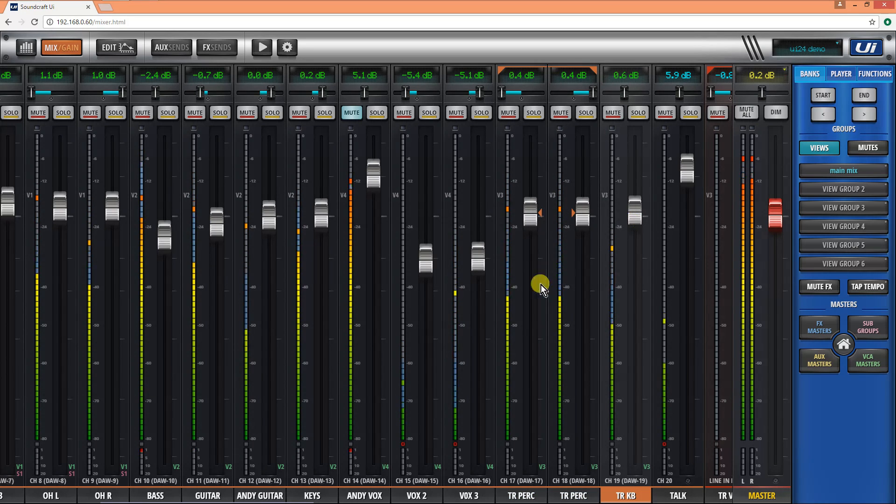
- Raise VOX 3 to -4.7 dB, VOX 2 to -4.6 dB and the keys to 0.4 dB
mouse_move(514, 314)
left_mouse_down()
mouse_move(358, 314)
mouse_move(528, 318)
left_mouse_up()
left_click_drag(466, 263, 415, 252)
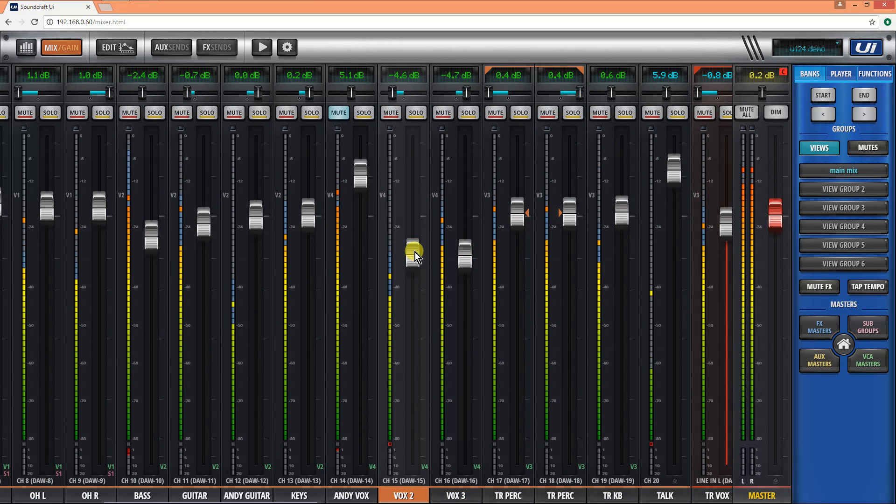
left_click_drag(320, 296, 407, 297)
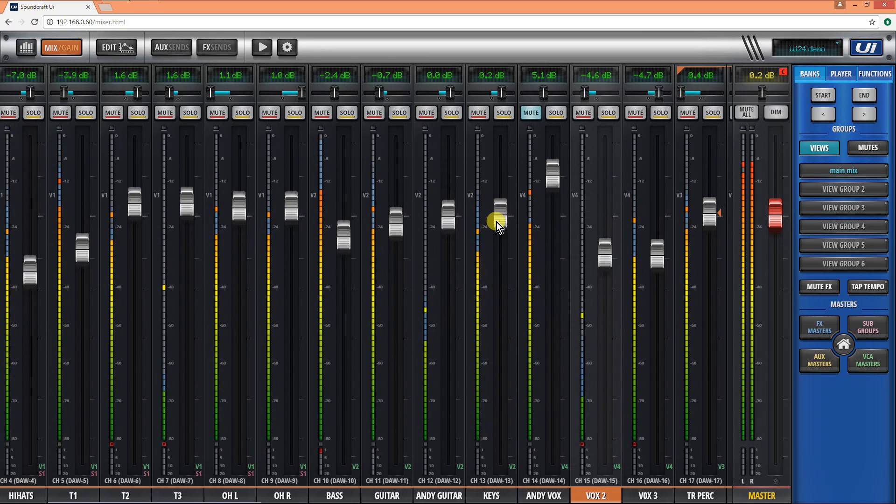
left_click_drag(497, 222, 497, 216)
- Lower the bass fader to -3.5 dB and nudge the hi-hats up to -6.8 dB
left_click_drag(389, 267, 436, 286)
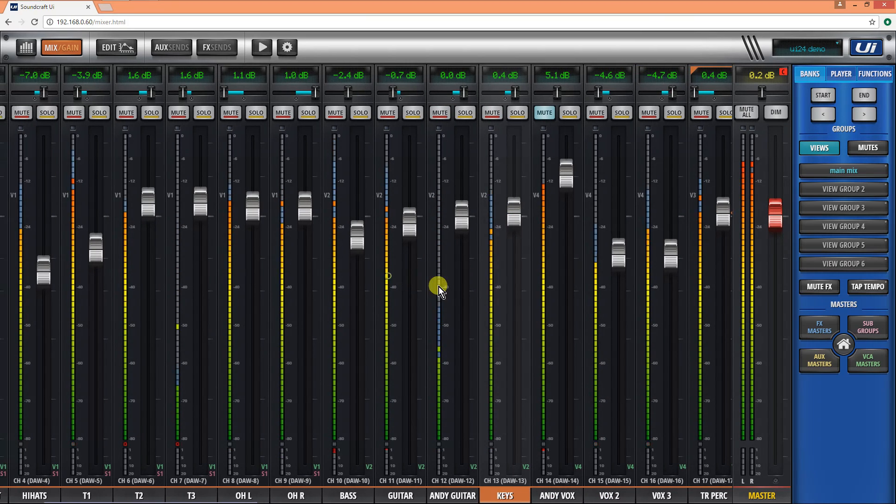
left_click_drag(420, 235, 424, 248)
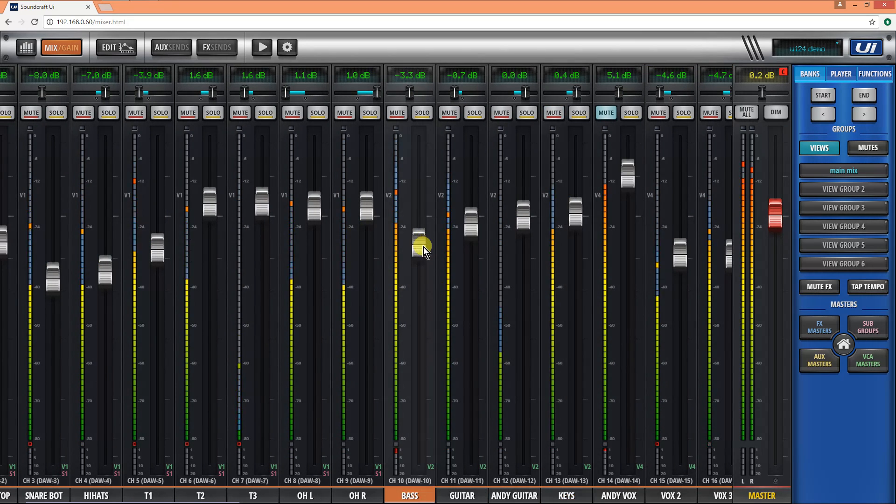
left_click_drag(334, 326, 452, 357)
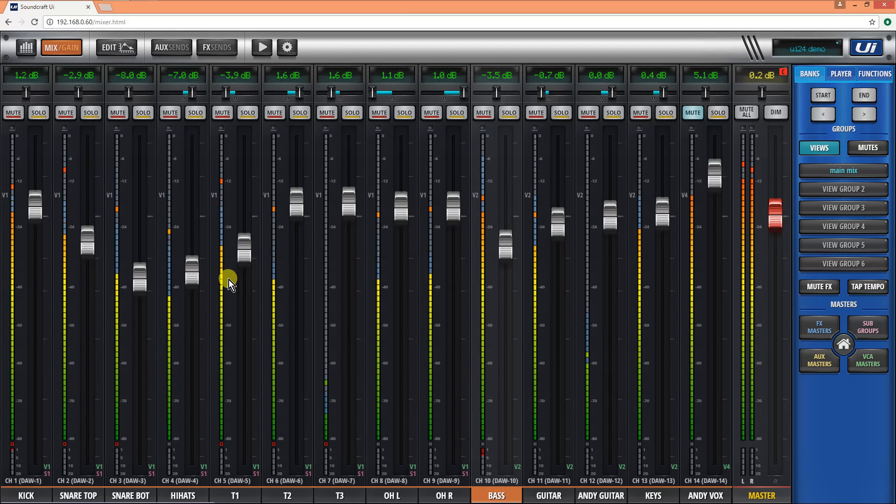
left_click(197, 272)
left_click_drag(197, 272, 197, 272)
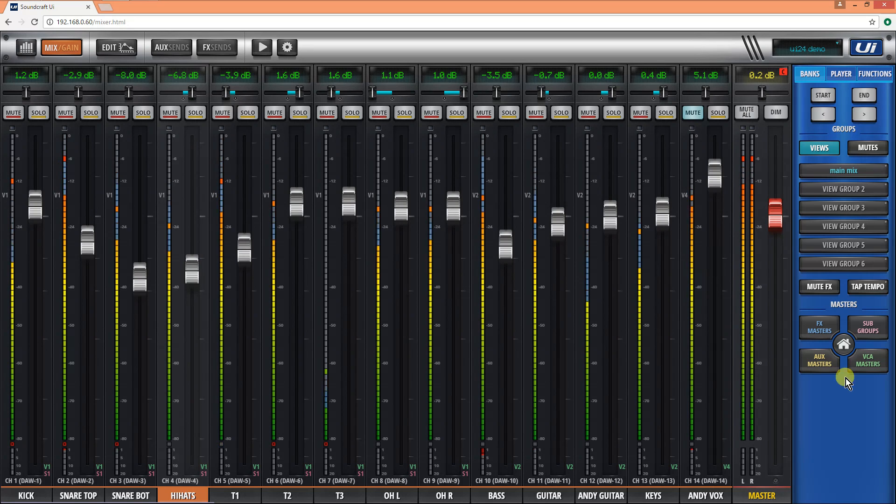
- Check the VCA masters, then lower the master fader to 0.0 dB in the main mix
left_click(866, 362)
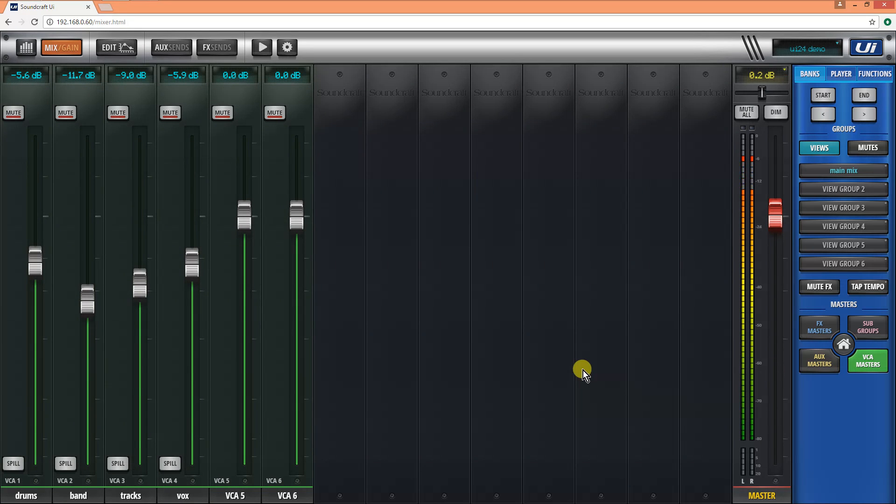
left_click(872, 363)
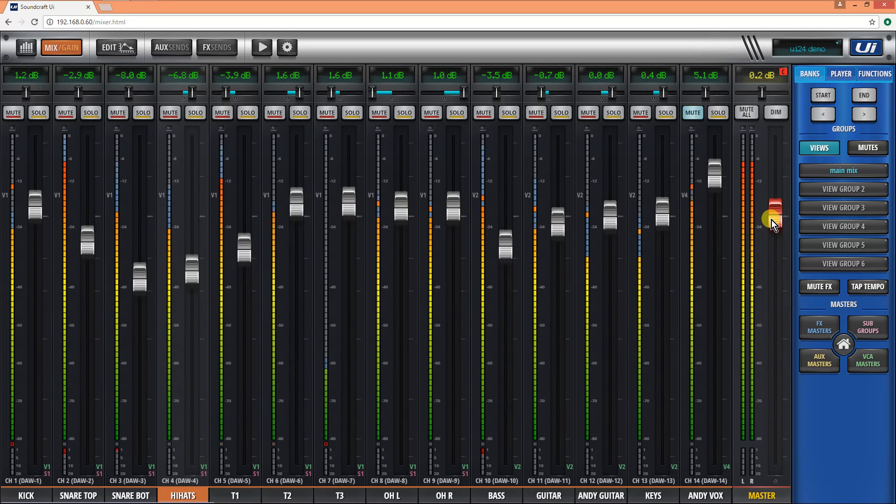
left_click_drag(772, 220, 775, 228)
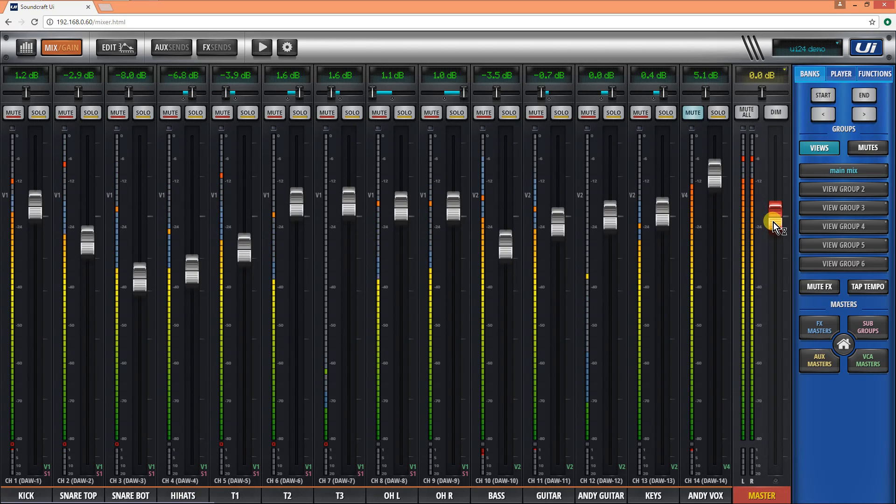
- Mute the drums, band, tracks and vox VCAs, then bring back only vox and tracks to audition them
left_click(863, 360)
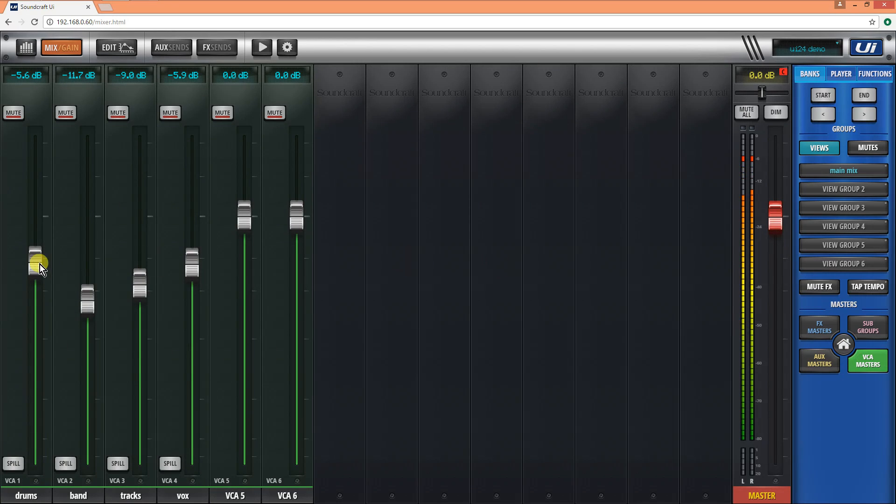
left_click(170, 114)
left_click(120, 115)
left_click(66, 114)
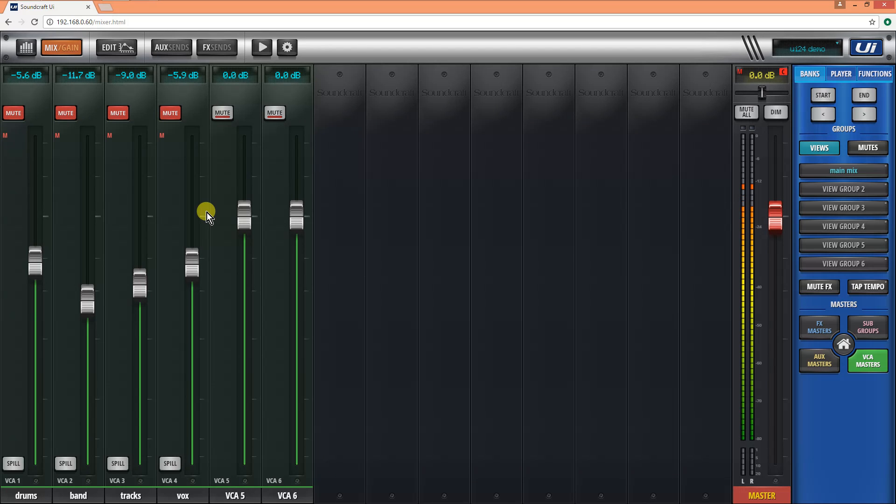
left_click(863, 360)
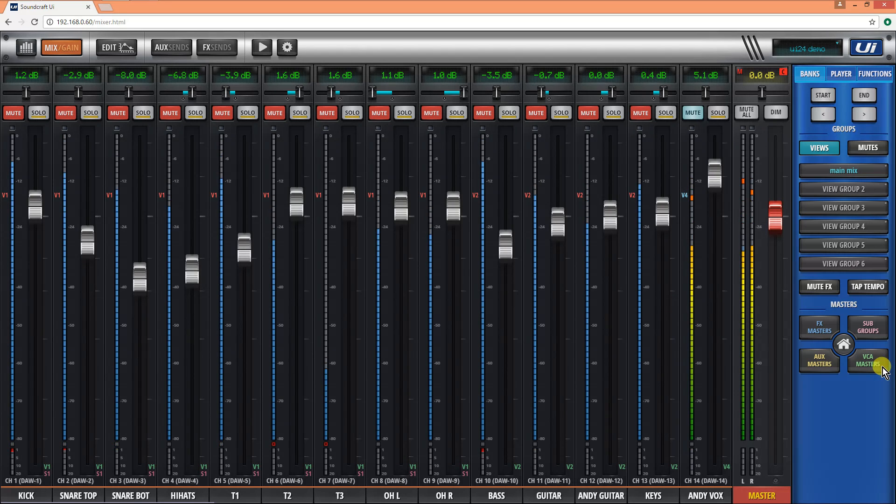
left_click(866, 362)
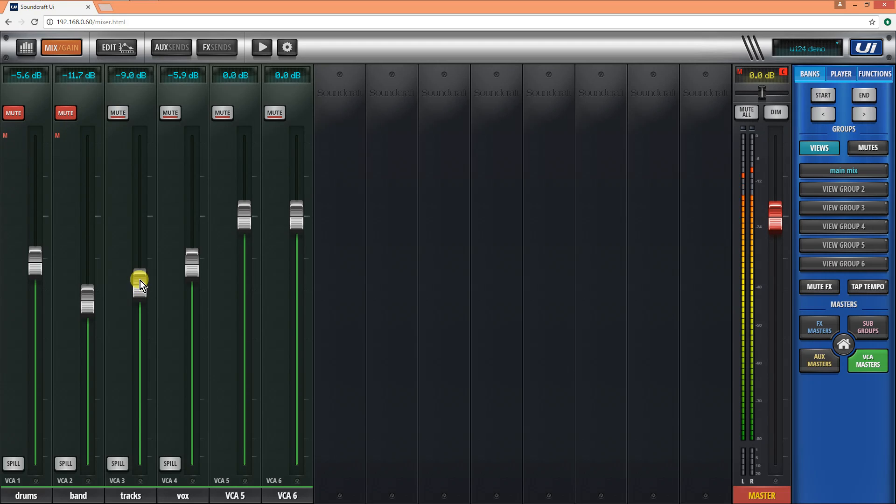
- Raise the tracks VCA to -7.2 dB and unmute the band and drums VCAs
left_click_drag(140, 281, 138, 272)
left_click(65, 113)
left_click(13, 113)
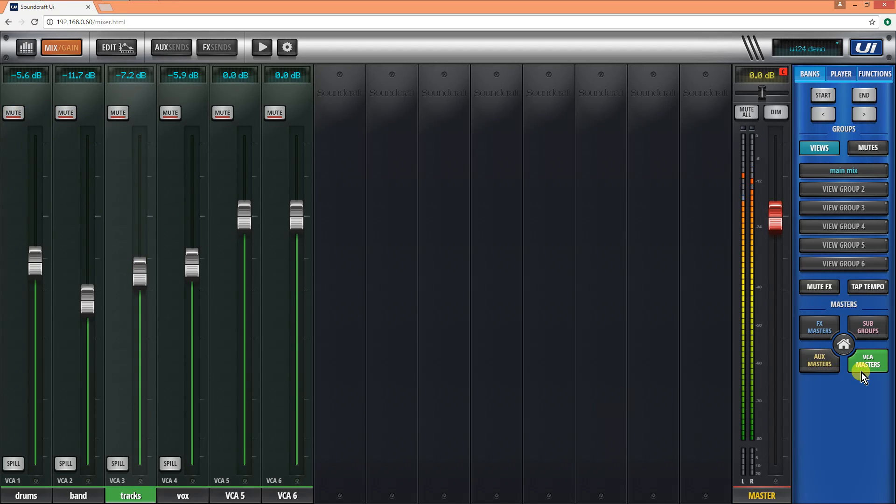
- Reshape the drums sub group's EQ: band 1 to +4.3 dB at 84 Hz, band 3 into a moderate boost, and band 4 slightly higher
left_click(868, 328)
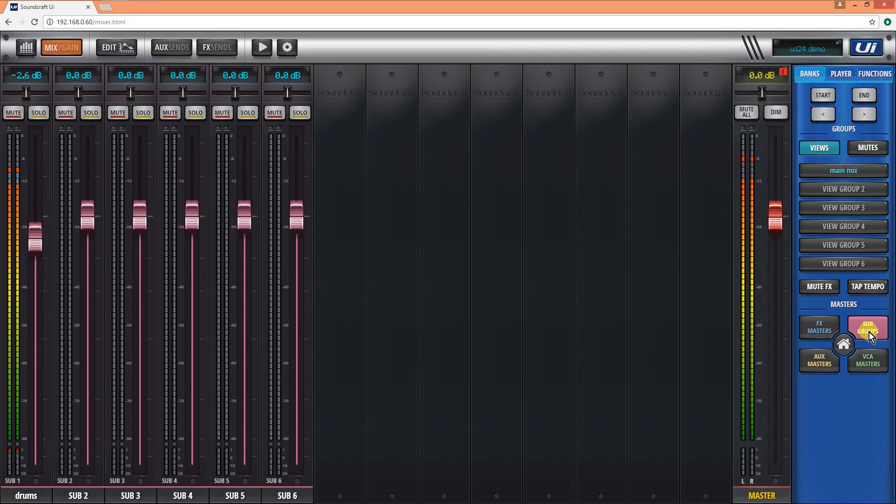
left_click(17, 497)
left_click(111, 46)
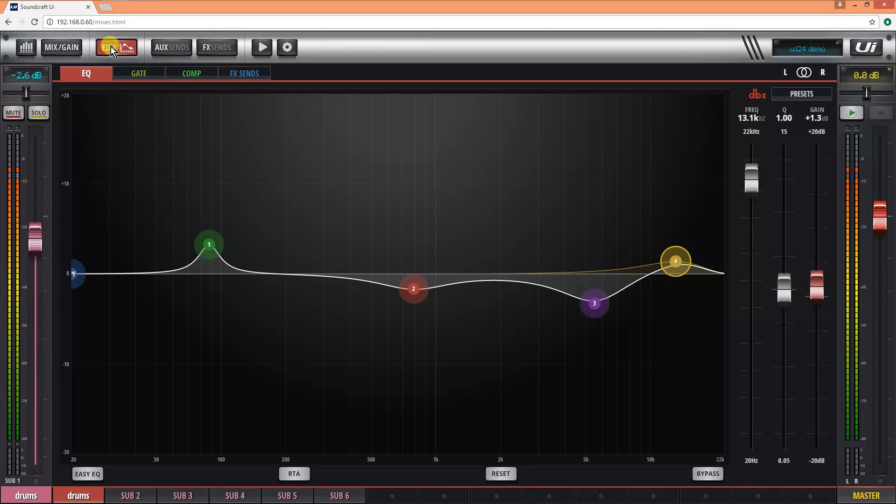
left_click_drag(602, 309, 591, 228)
left_click_drag(665, 261, 670, 253)
left_click_drag(592, 228, 592, 240)
left_click_drag(214, 247, 208, 235)
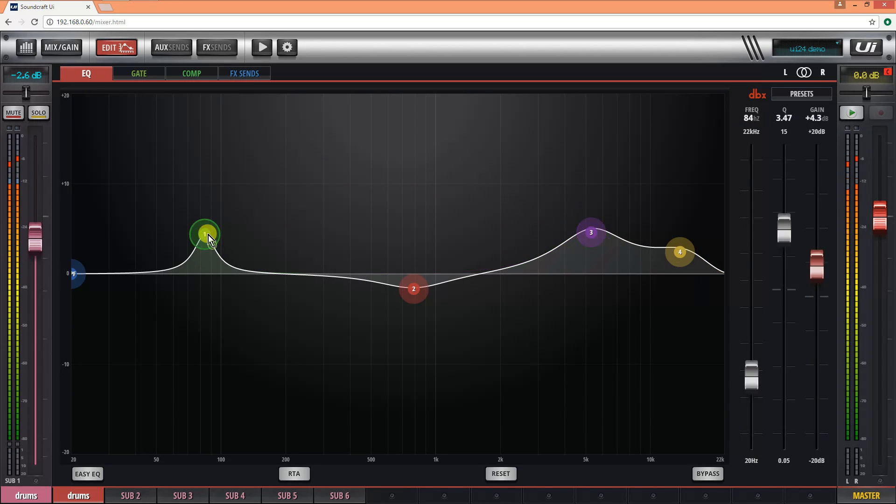
left_click_drag(592, 244, 593, 255)
left_click(117, 46)
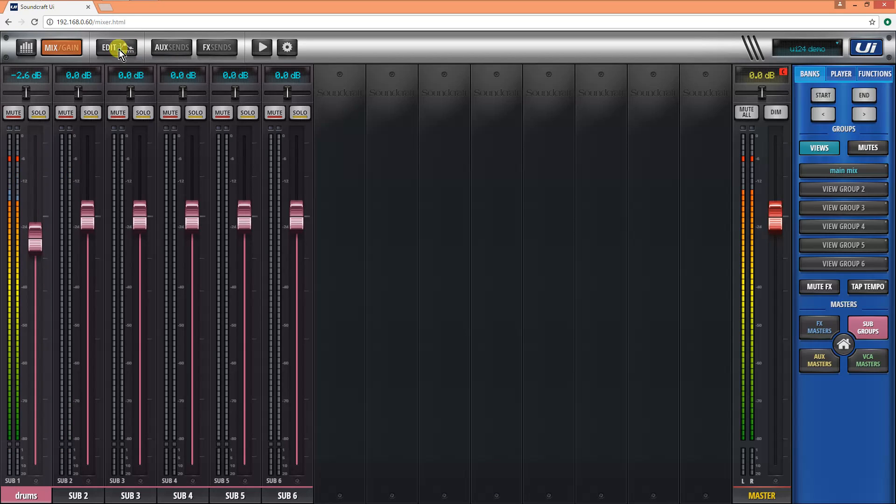
- Return to the main mix channels and fine-adjust the master fader to 0.0 dB
left_click(58, 47)
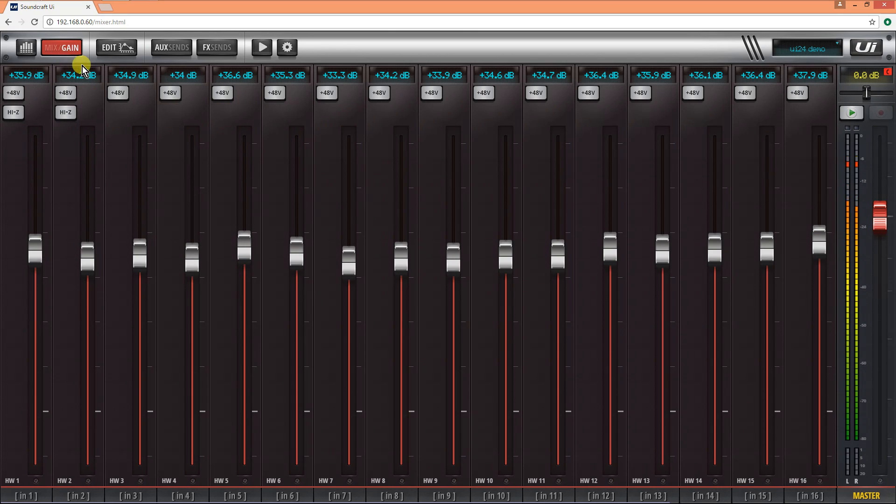
left_click(65, 49)
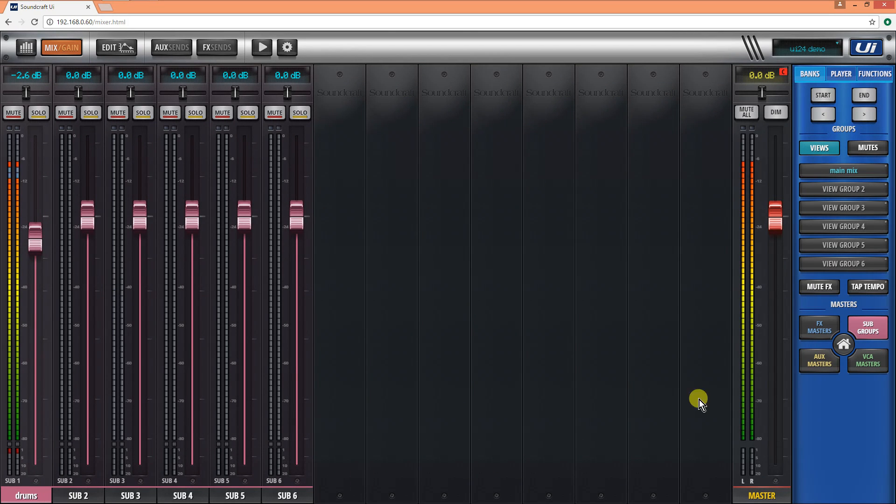
left_click(839, 347)
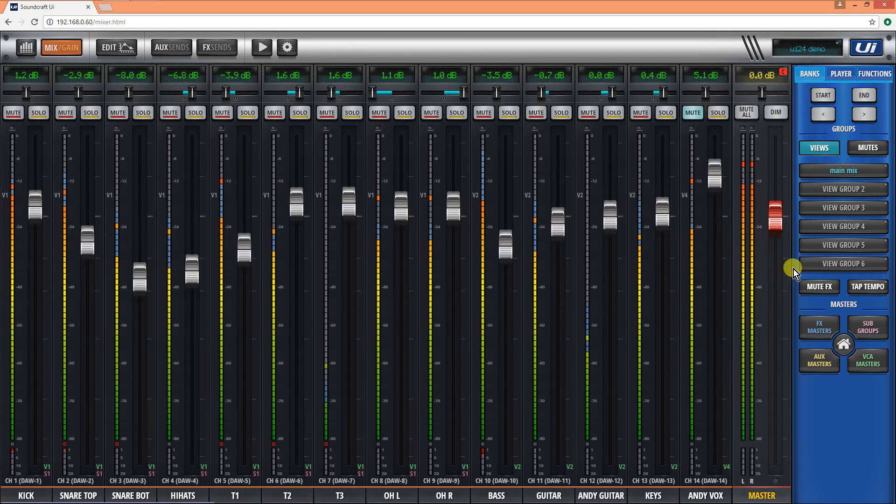
left_click(774, 231)
mouse_move(774, 231)
left_mouse_down()
mouse_move(779, 312)
mouse_move(752, 408)
mouse_move(769, 220)
left_mouse_up()
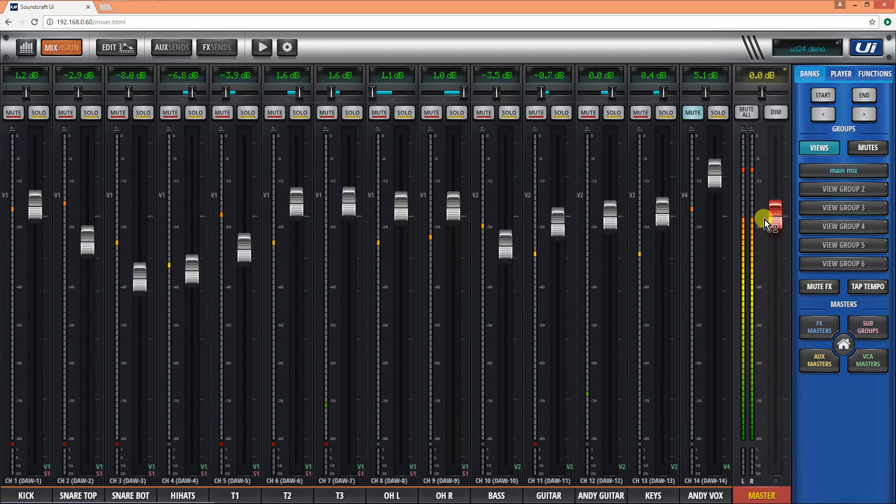